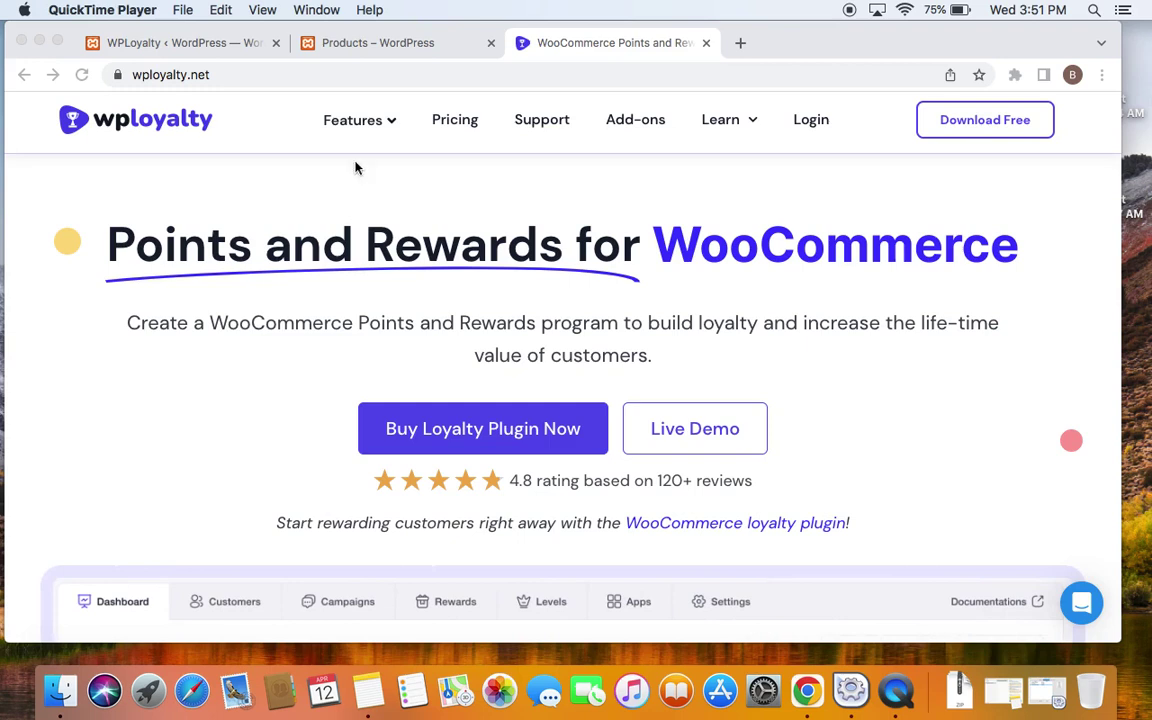
Step: Bring up the WooCommerce Shop page and open its My Rewards popup showing 350 points
left_click(255, 75)
left_click(253, 216)
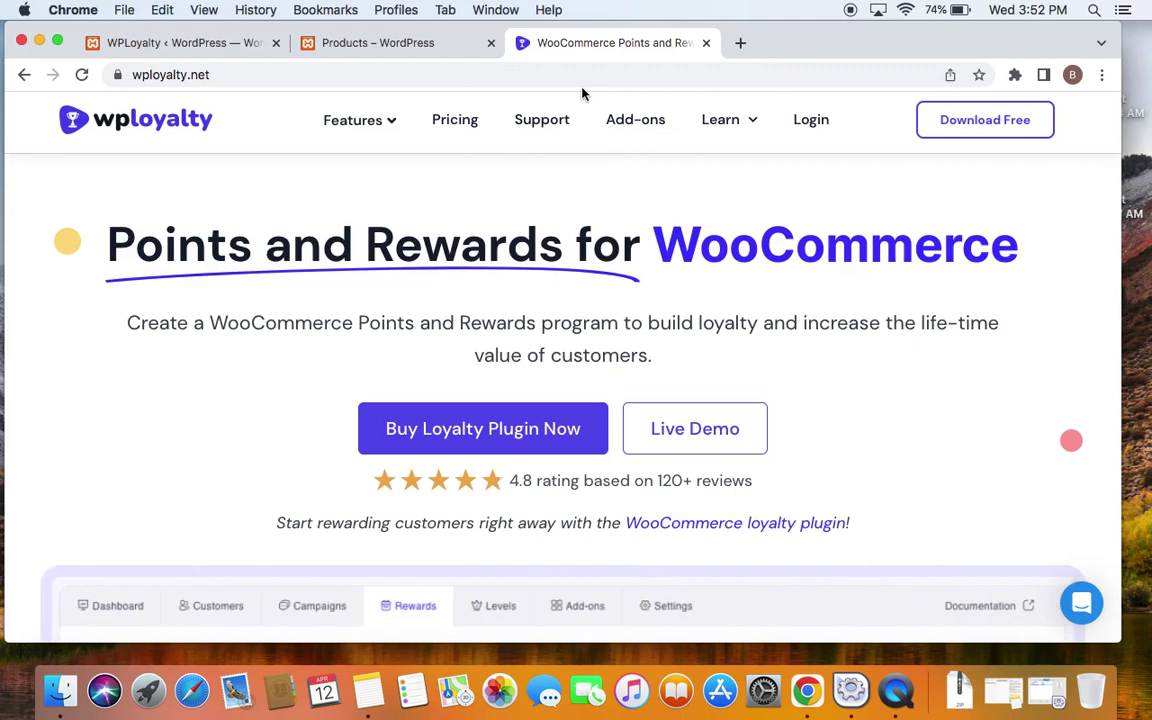
left_click(397, 57)
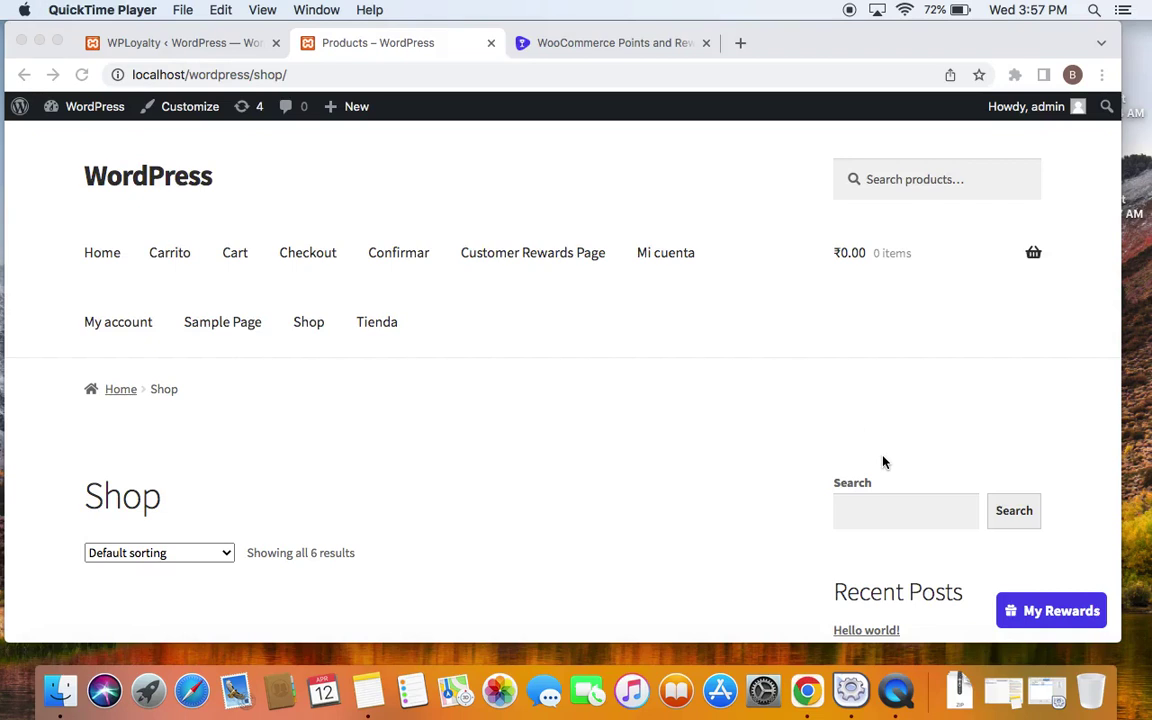
left_click(1052, 612)
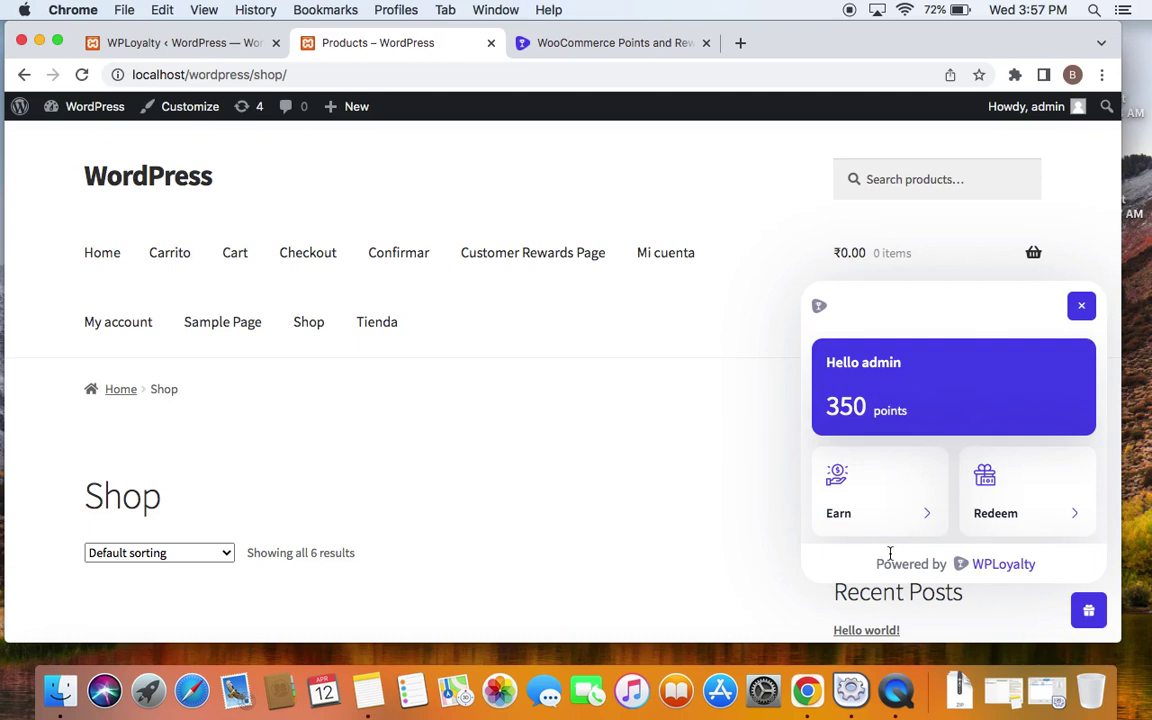
Step: Close and reopen the My Rewards popup twice more, finishing with it closed
left_click(1078, 310)
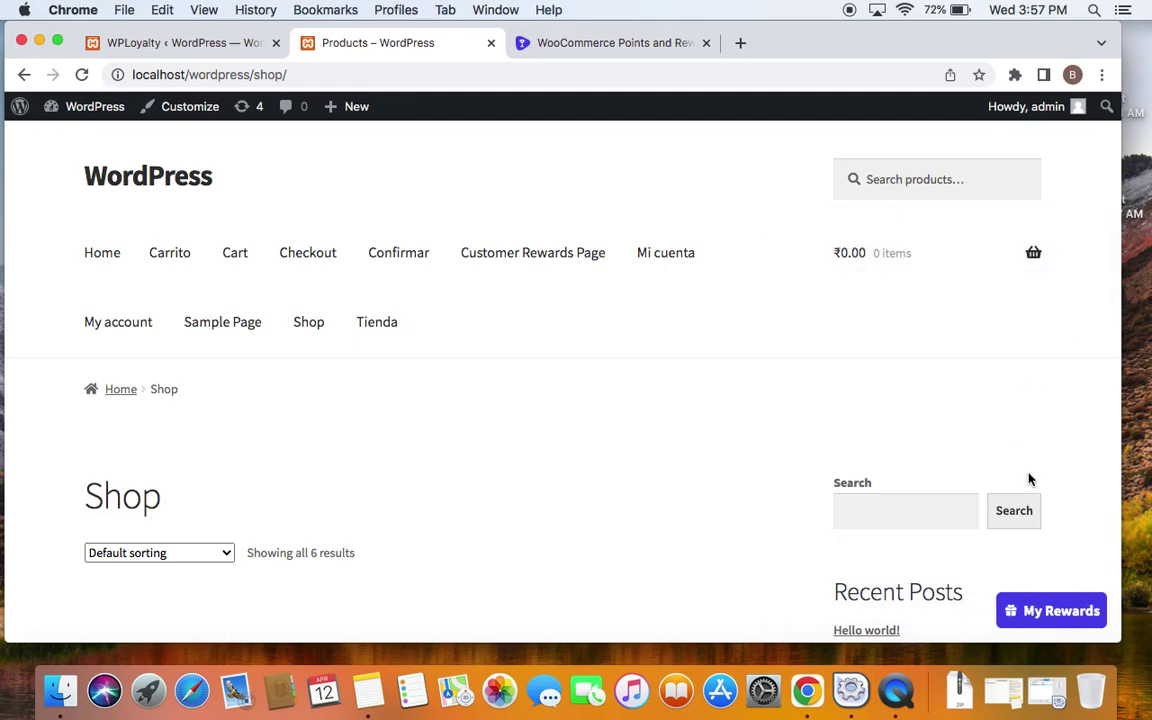
left_click(1030, 610)
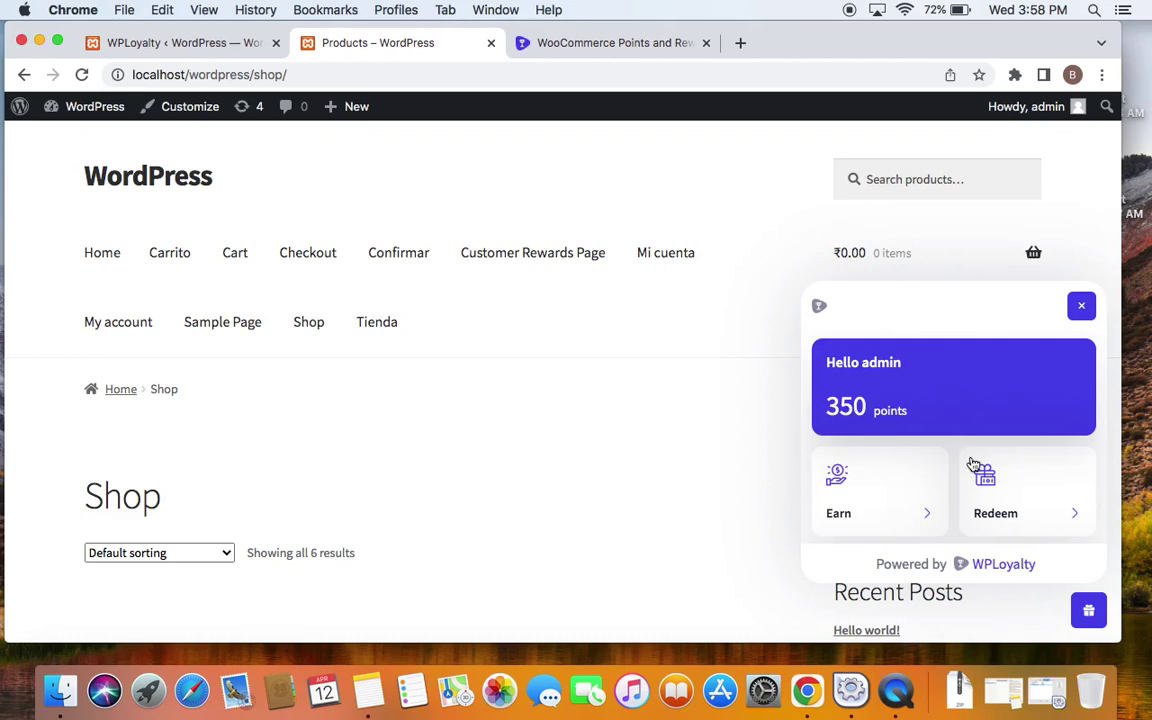
left_click(1081, 307)
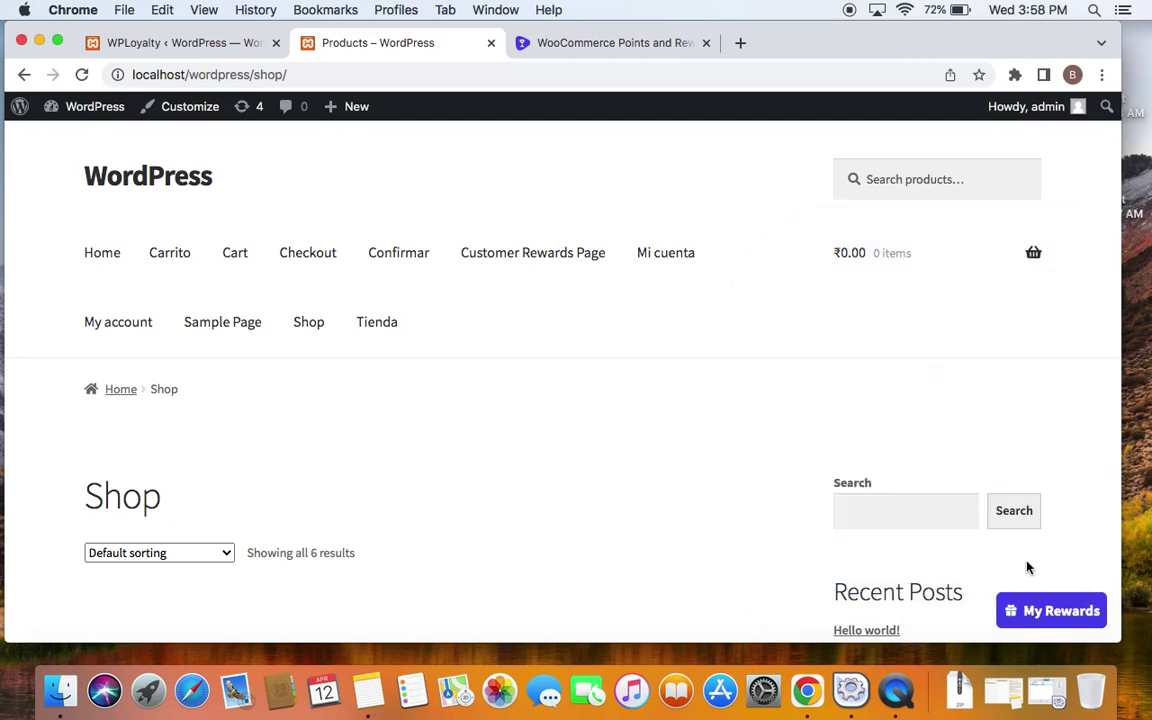
left_click(1060, 610)
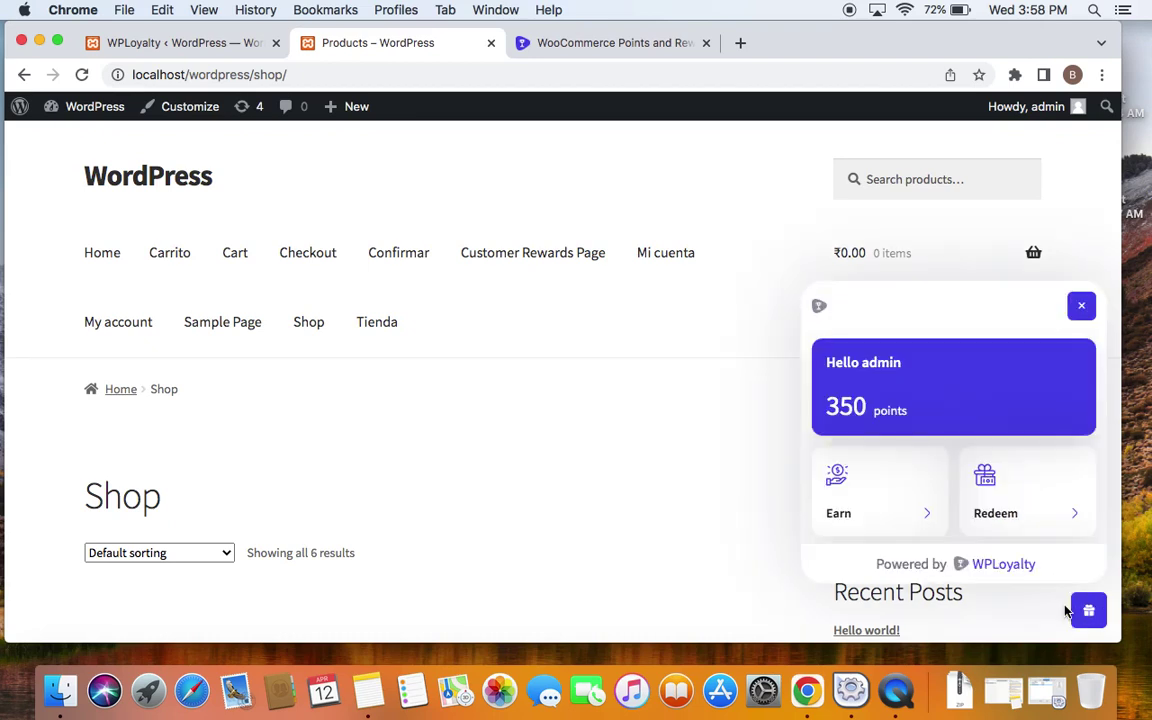
left_click(1084, 314)
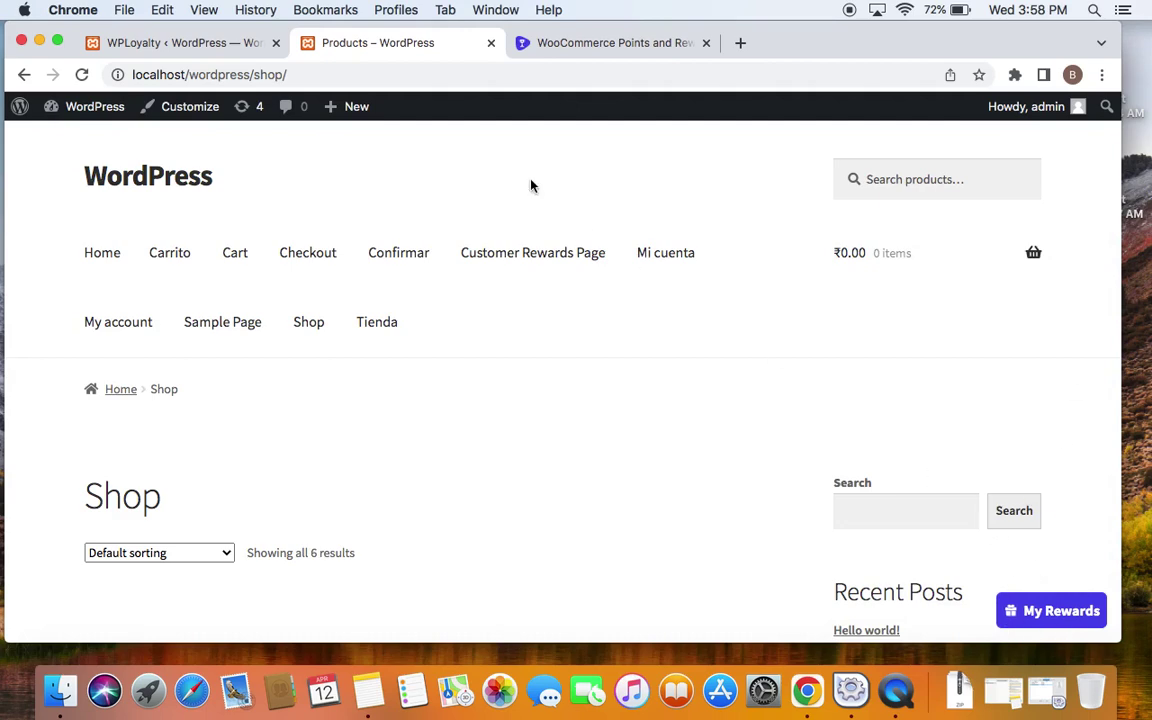
Step: Go from the WPLoyalty dashboard to Add-ons and open the WPLoyalty - Launcher settings
left_click(236, 48)
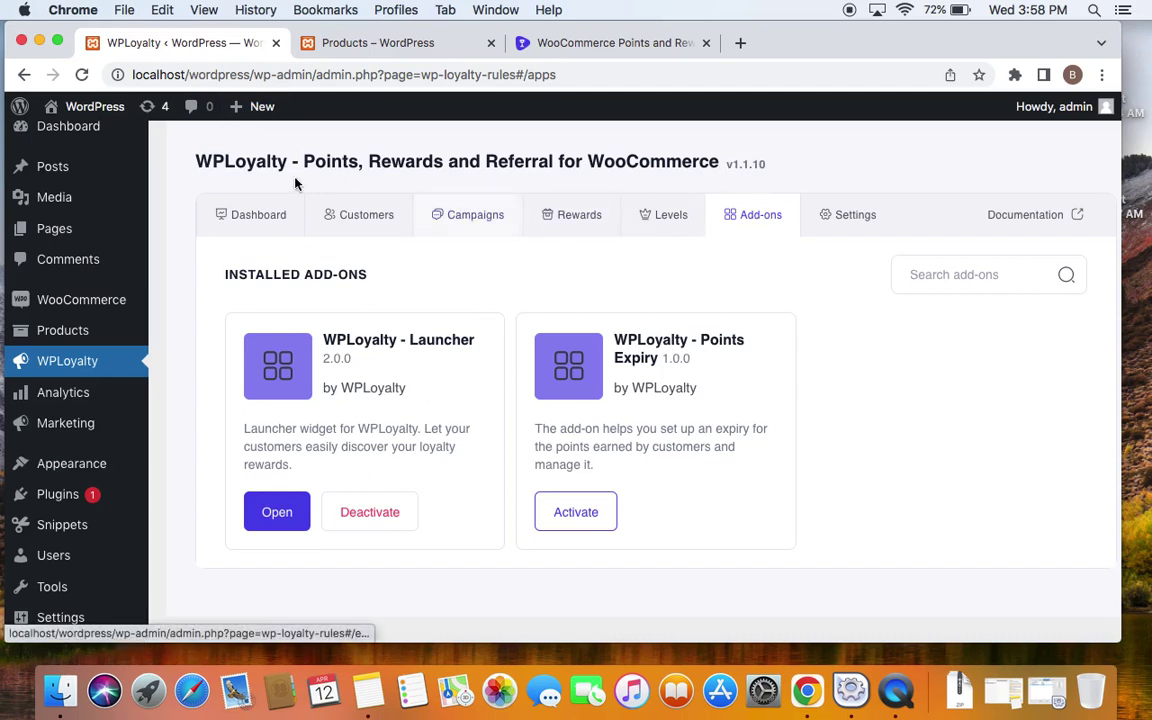
left_click(235, 220)
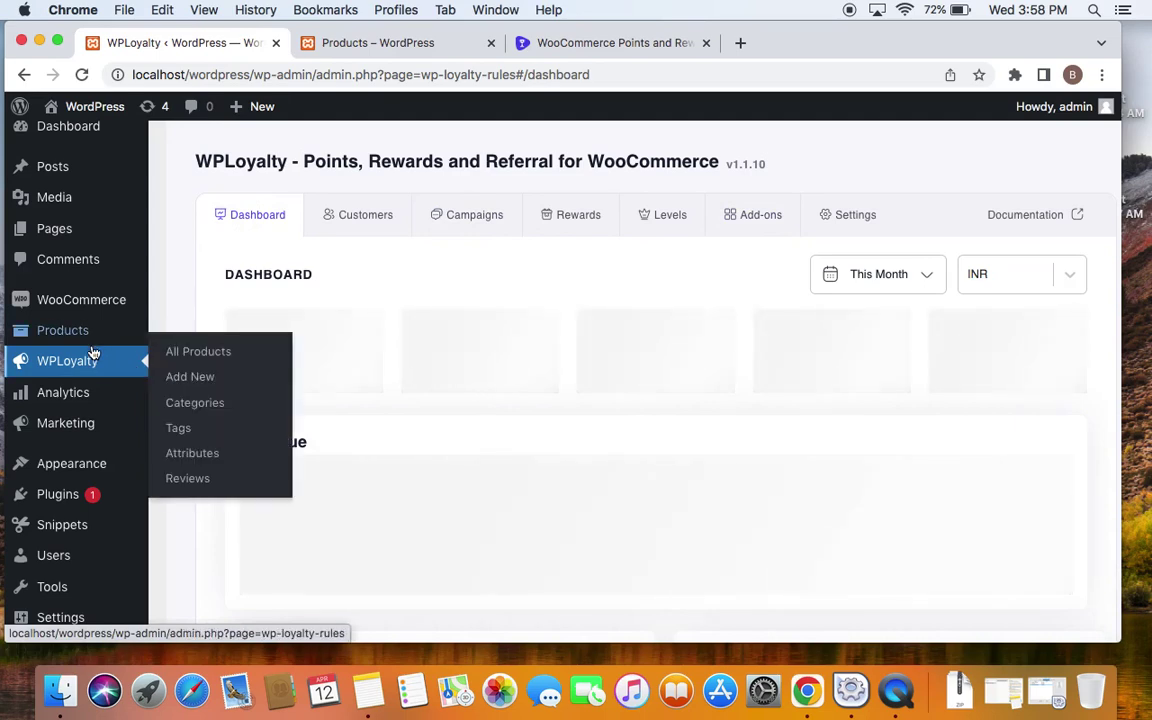
left_click(778, 225)
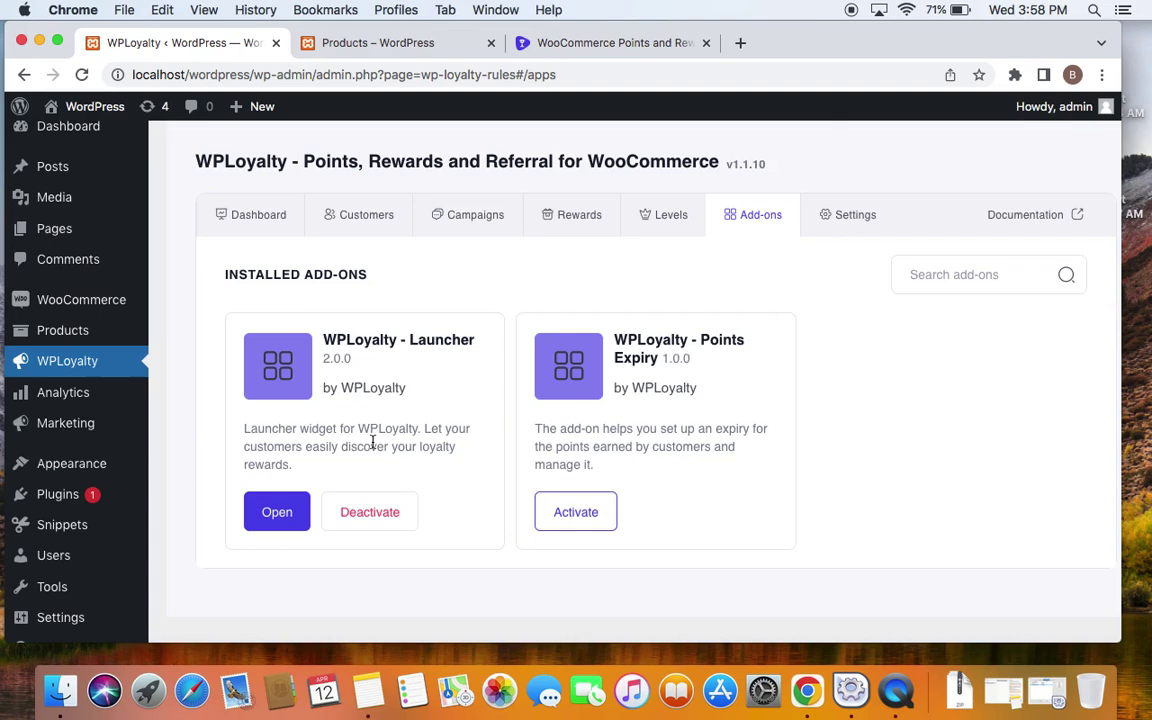
left_click(290, 514)
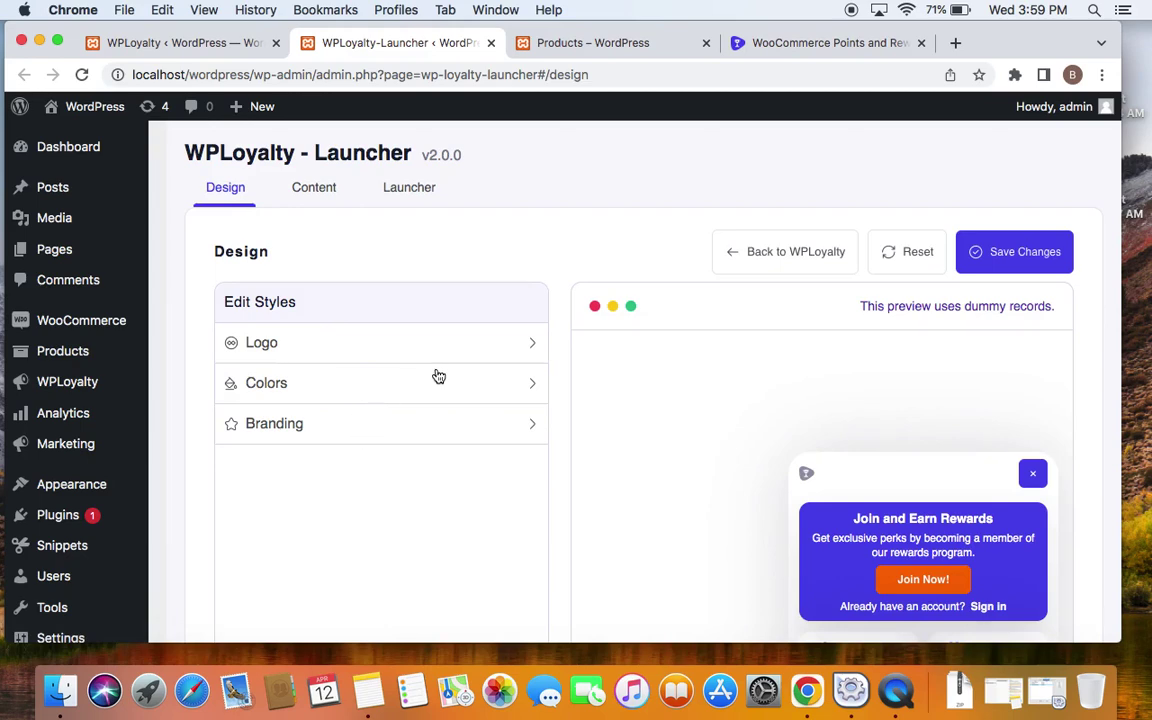
Step: Review the launcher's Logo style settings and return to the Edit Styles list
left_click(482, 347)
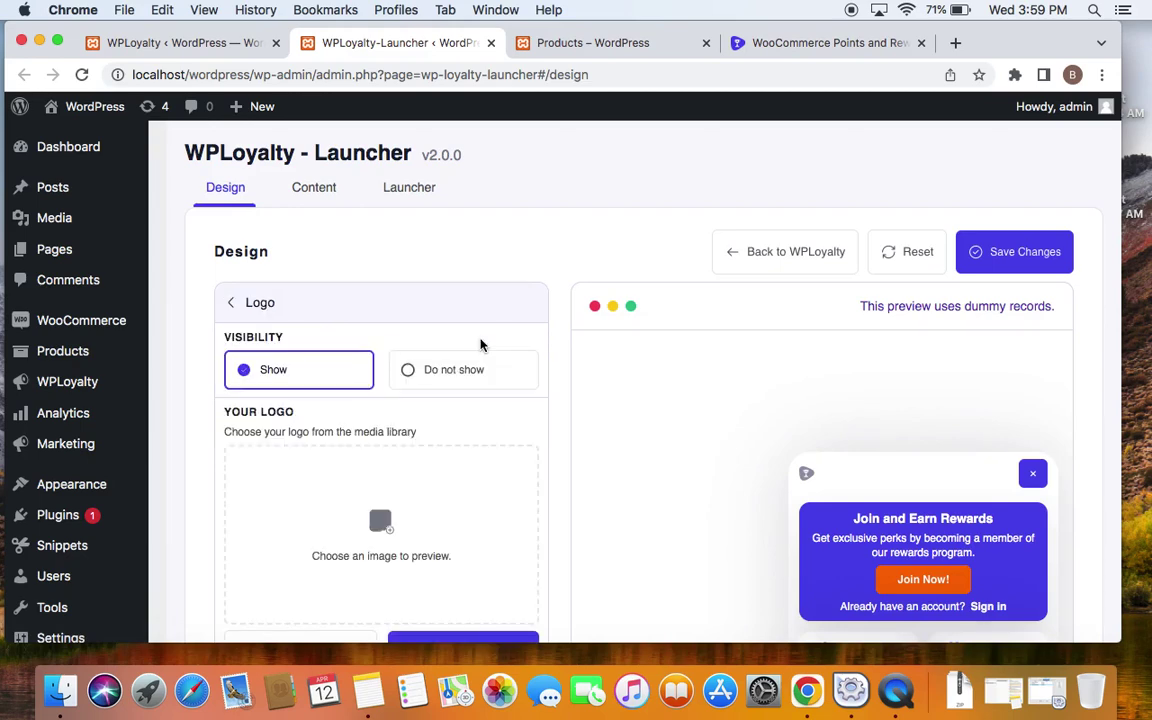
scroll(480, 345, "down", 2)
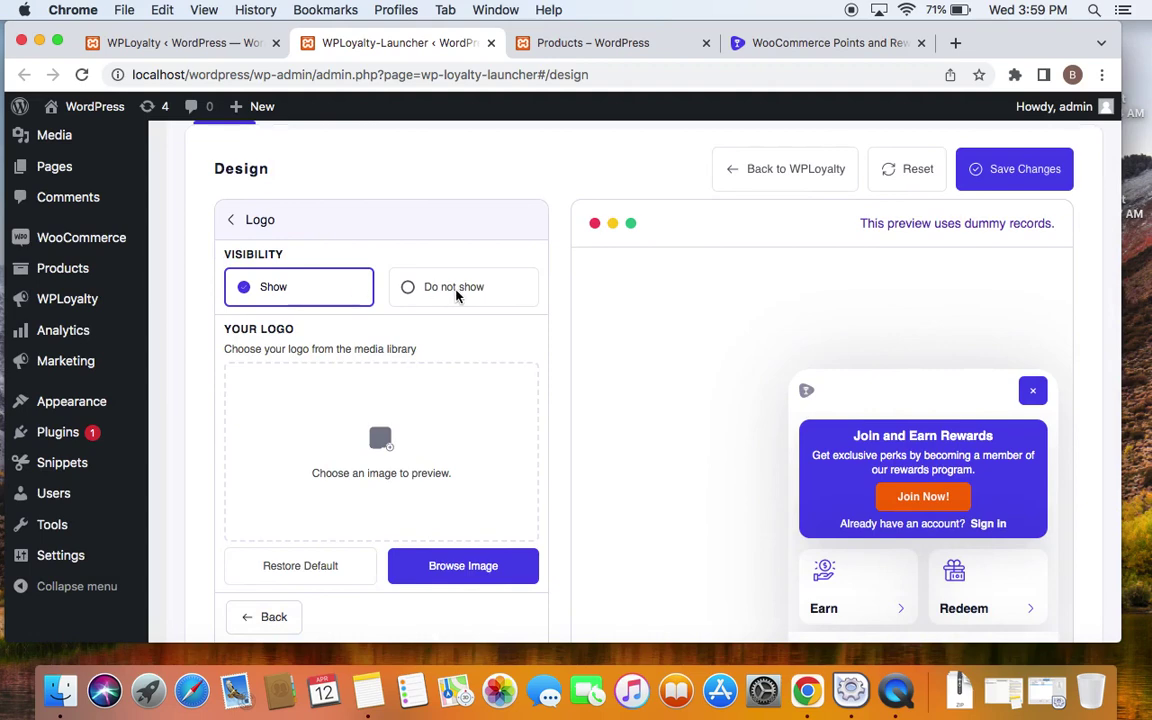
scroll(440, 411, "down", 2)
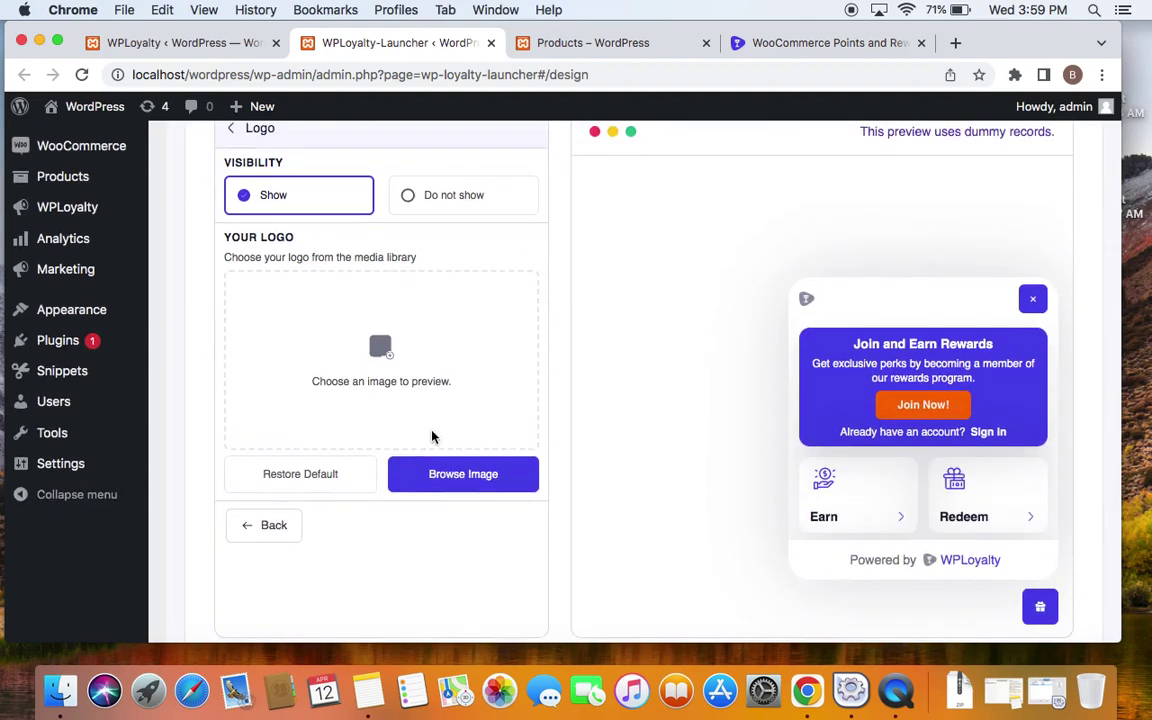
scroll(432, 436, "down", 2)
scroll(279, 436, "up", 3)
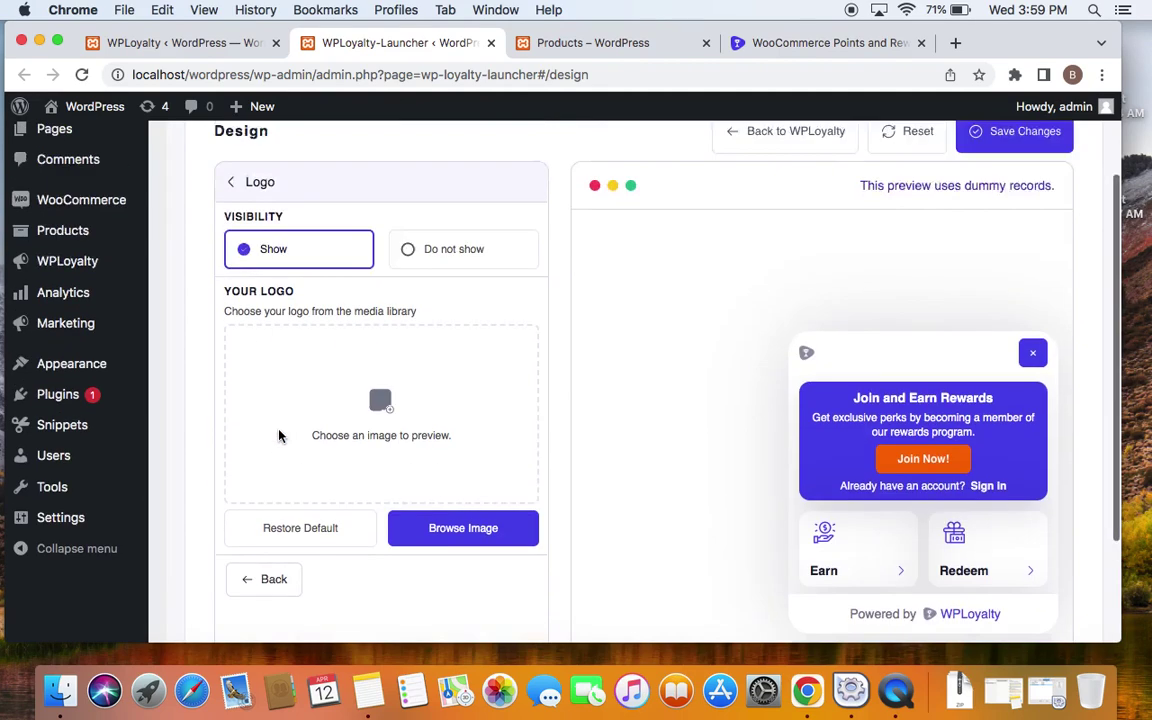
scroll(300, 400, "up", 2)
left_click(232, 289)
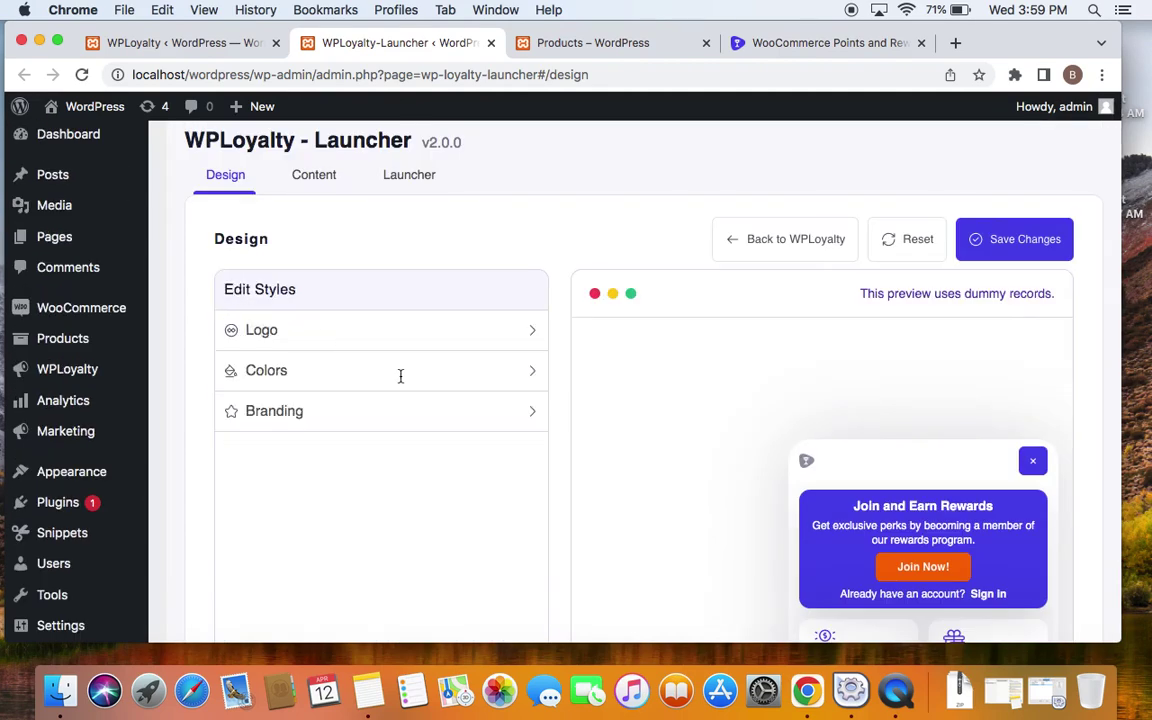
Step: Check the Colors settings: theme #4F47EE and buttons #FF6B00, both with white text
left_click(476, 376)
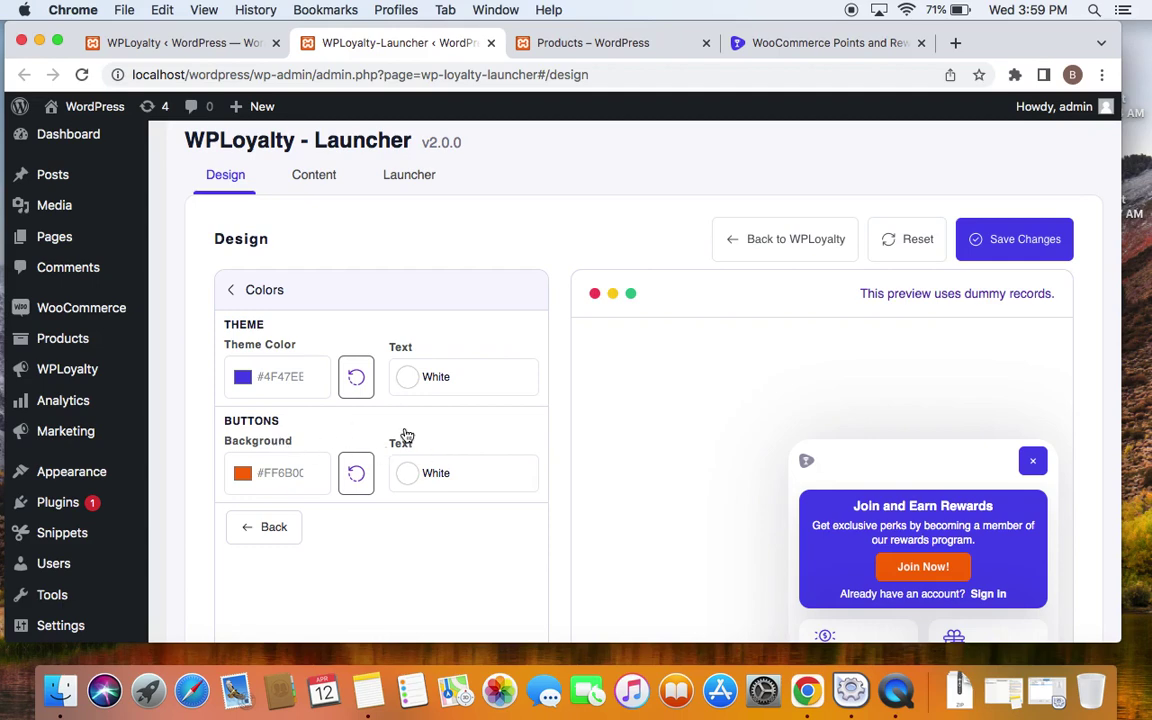
scroll(596, 486, "down", 2)
scroll(596, 486, "up", 2)
Step: Open the Branding style settings and leave its Visibility on Show
left_click(247, 306)
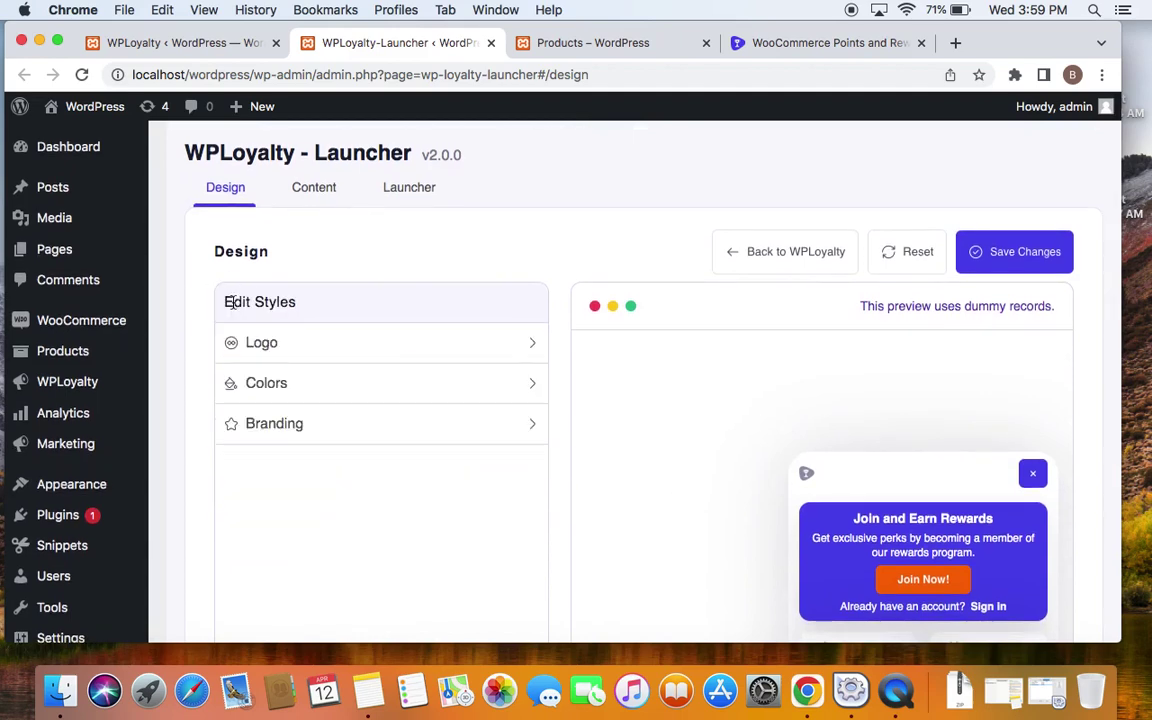
scroll(411, 391, "down", 1)
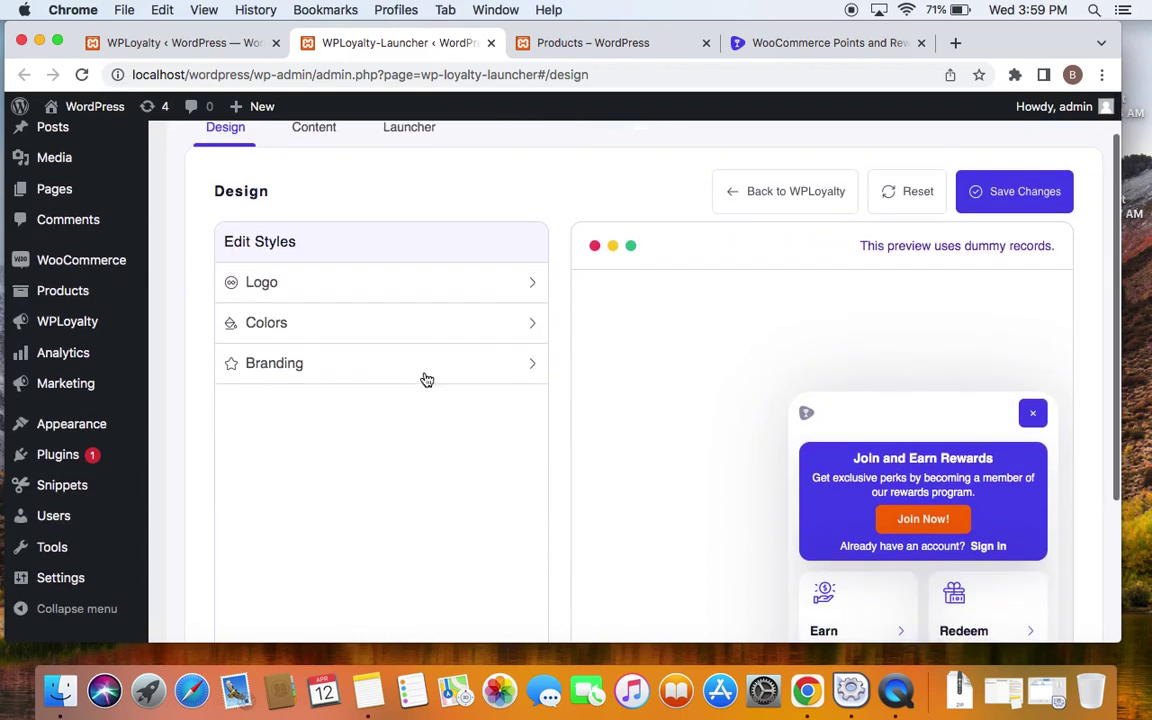
left_click(533, 368)
scroll(849, 473, "down", 4)
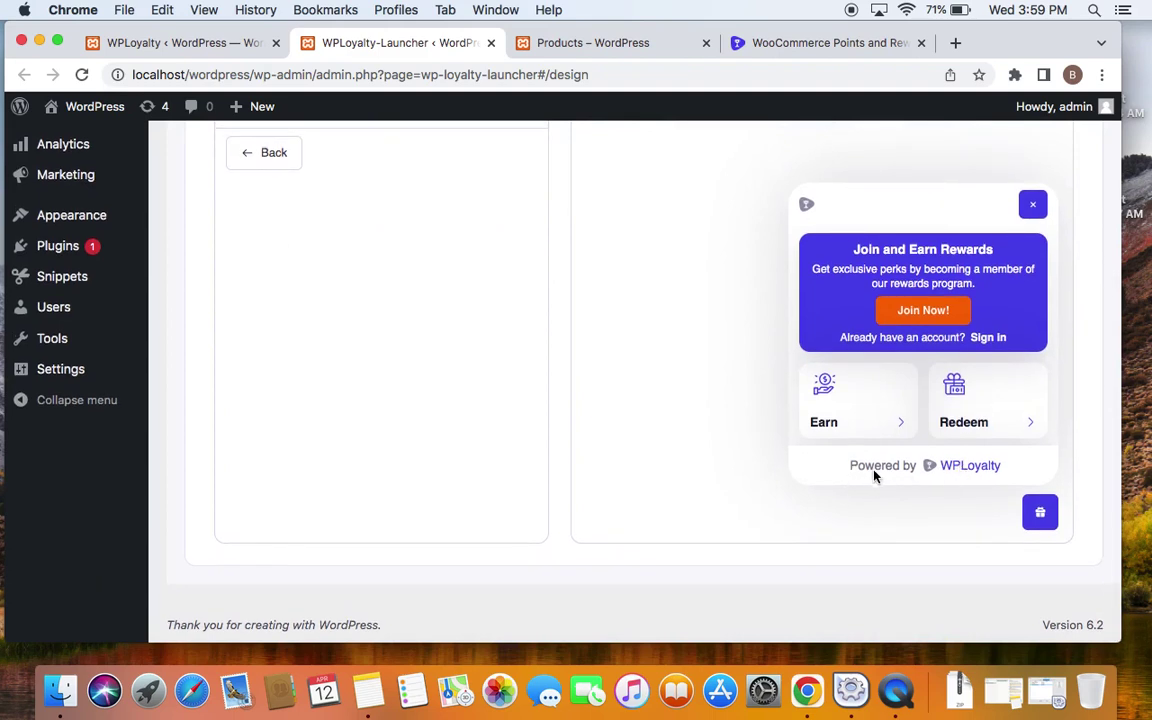
scroll(964, 478, "up", 3)
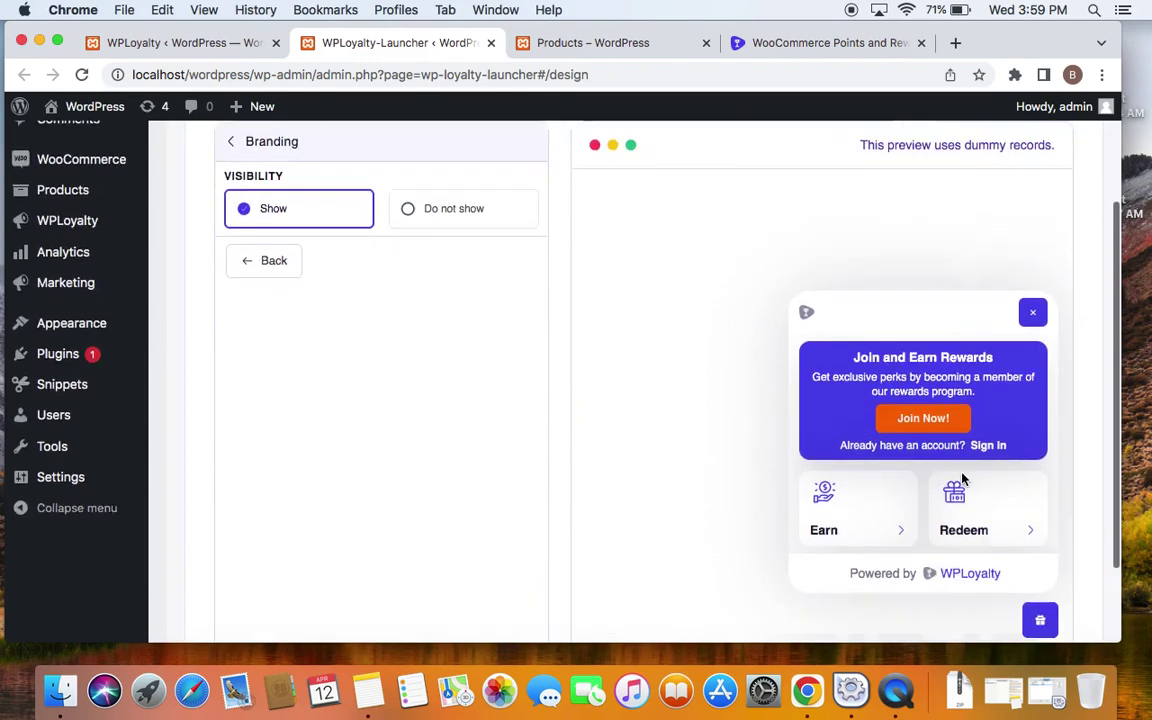
scroll(964, 488, "down", 1)
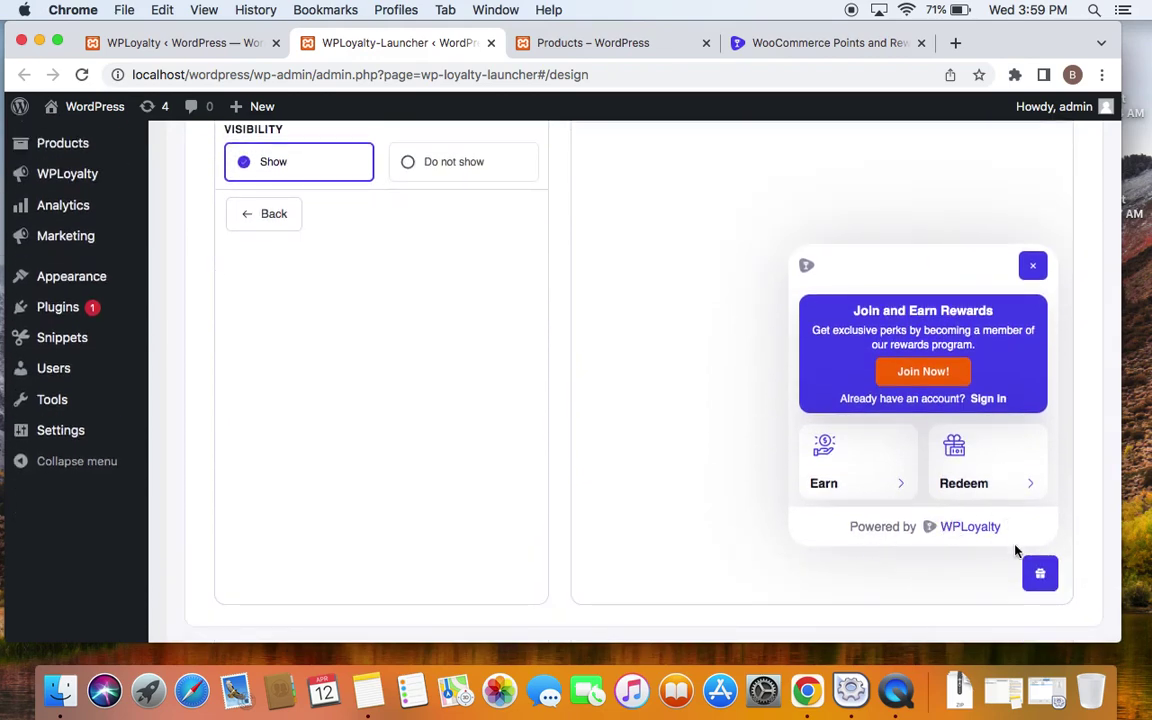
scroll(973, 540, "up", 1)
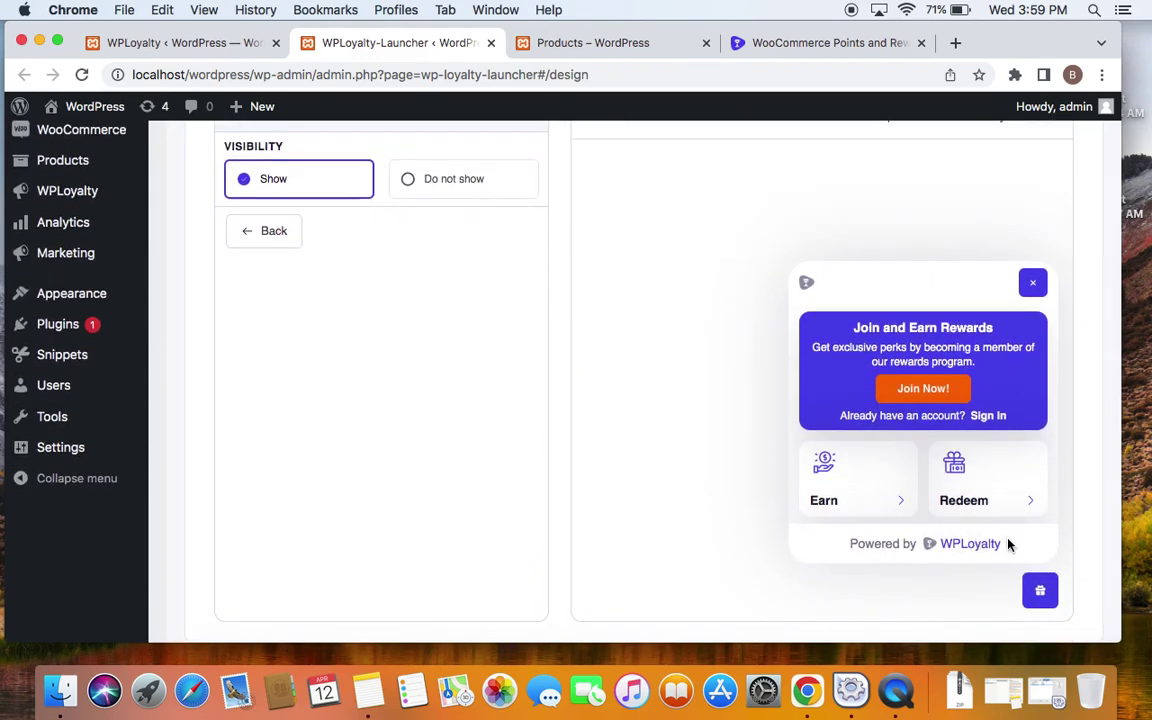
scroll(740, 470, "up", 3)
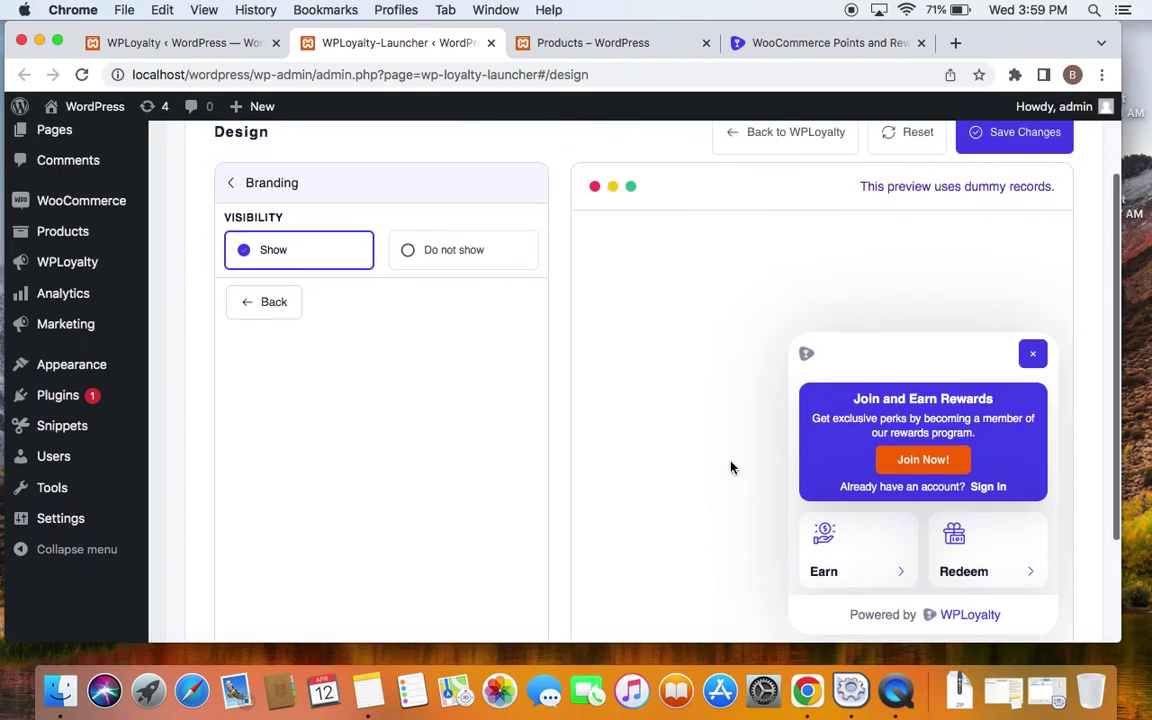
scroll(964, 584, "down", 5)
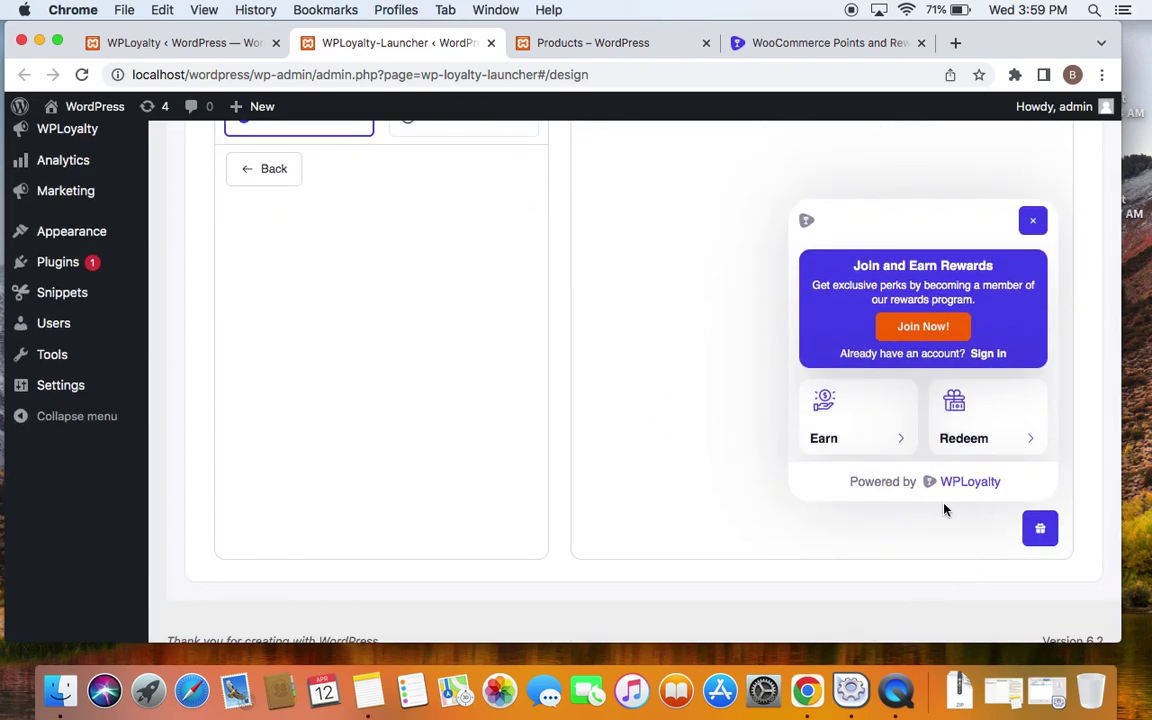
scroll(970, 500, "up", 5)
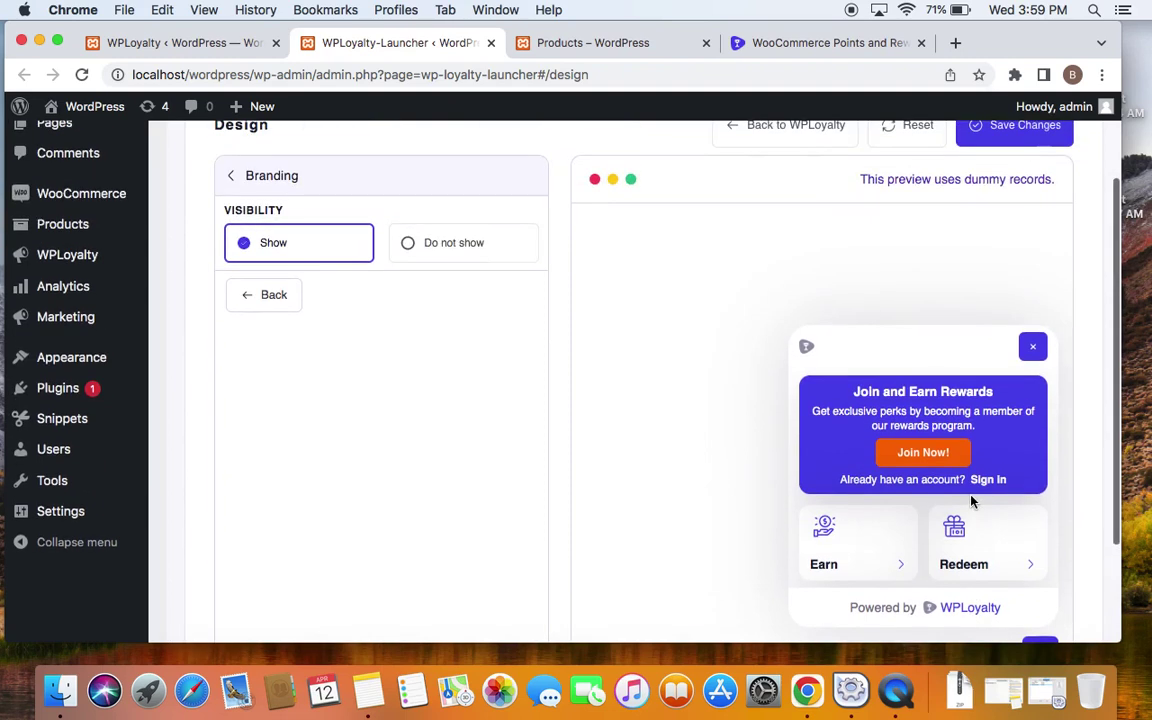
Step: Return from Branding to the Edit Styles list of Logo, Colors and Branding
left_click(224, 175)
scroll(223, 172, "up", 3)
scroll(224, 175, "up", 2)
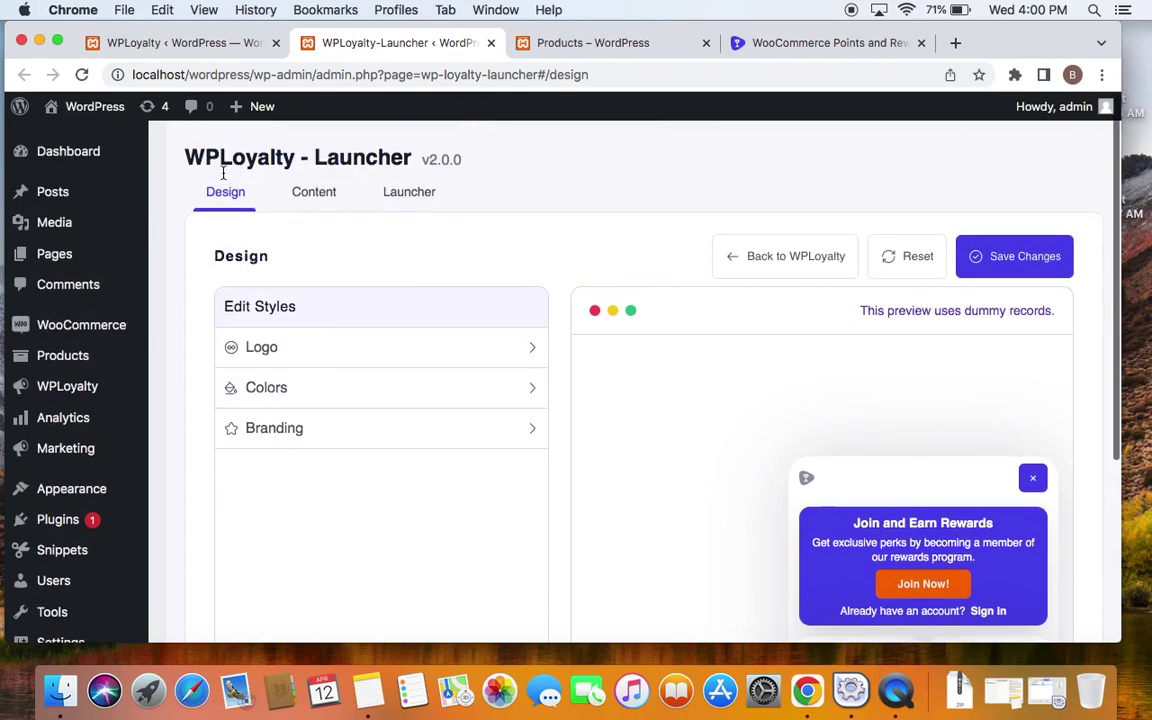
Step: Switch to the launcher's Content tab and scroll through the guest content settings
left_click(318, 190)
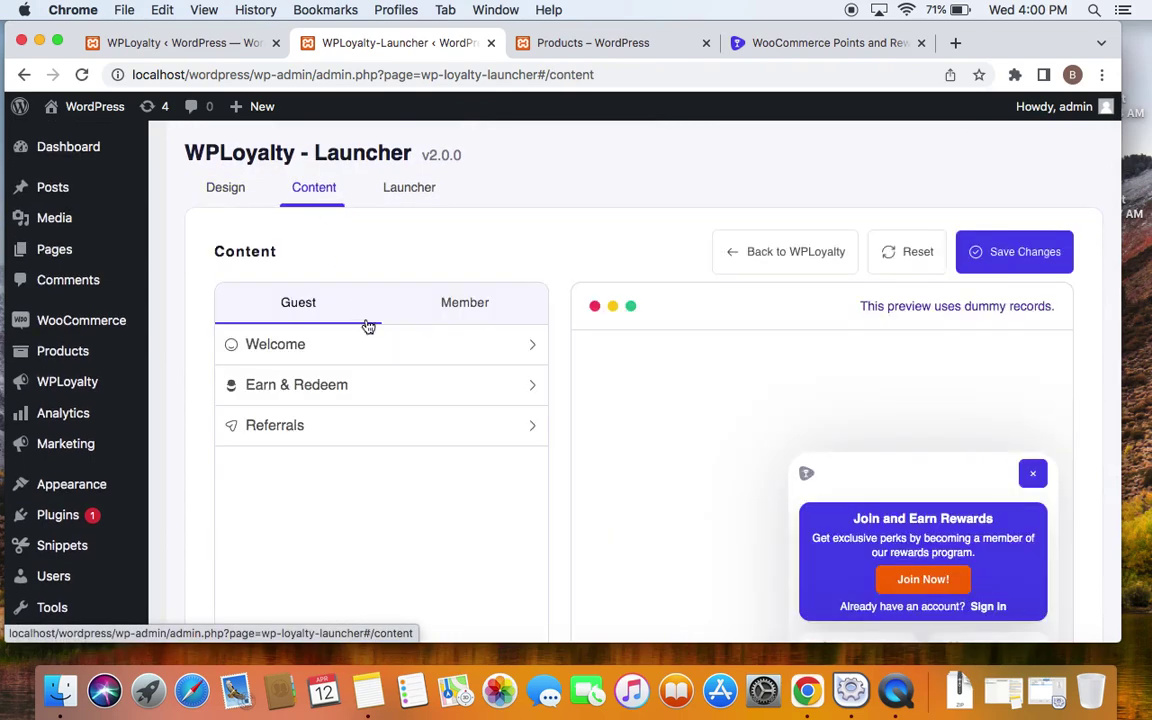
scroll(661, 424, "down", 1)
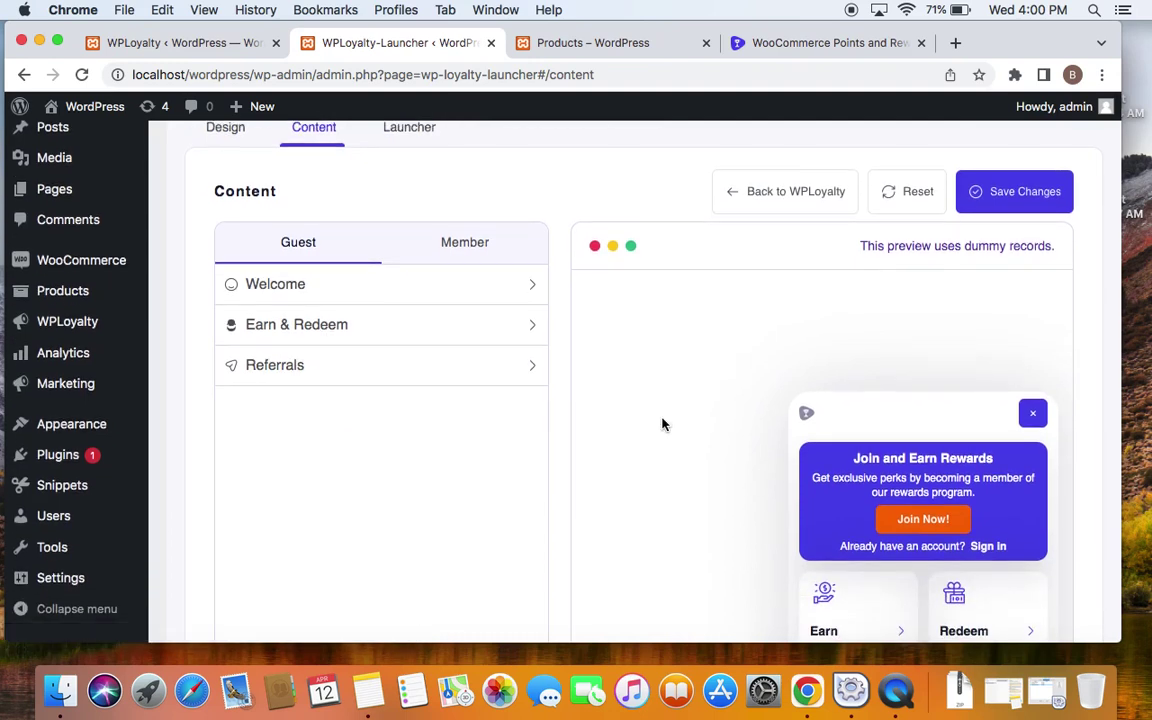
scroll(865, 486, "down", 2)
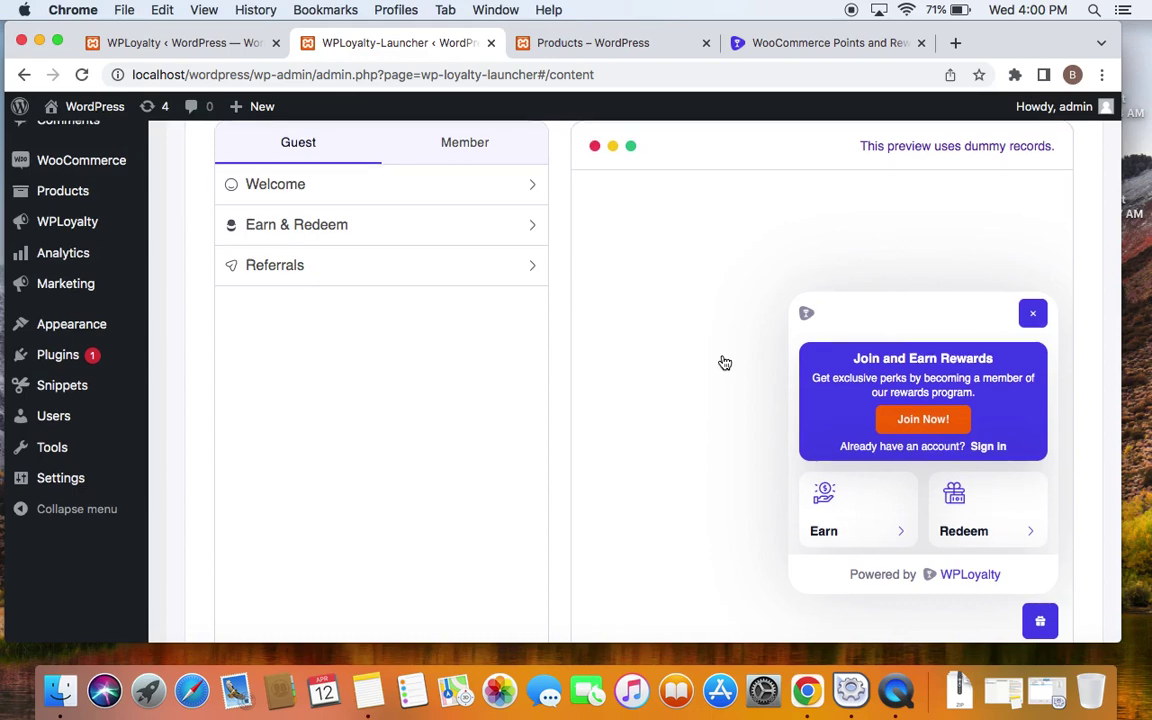
scroll(723, 363, "up", 3)
Step: Preview the Member content version, then switch back to the Guest view
left_click(466, 268)
scroll(793, 413, "down", 3)
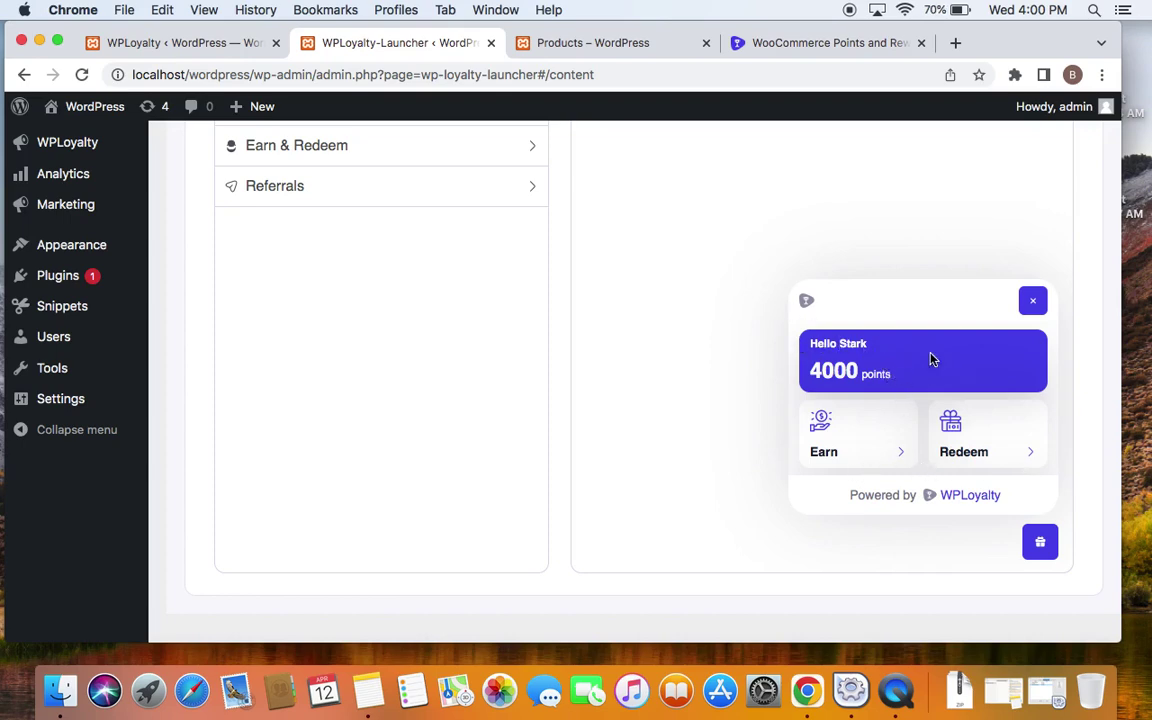
scroll(651, 250, "up", 5)
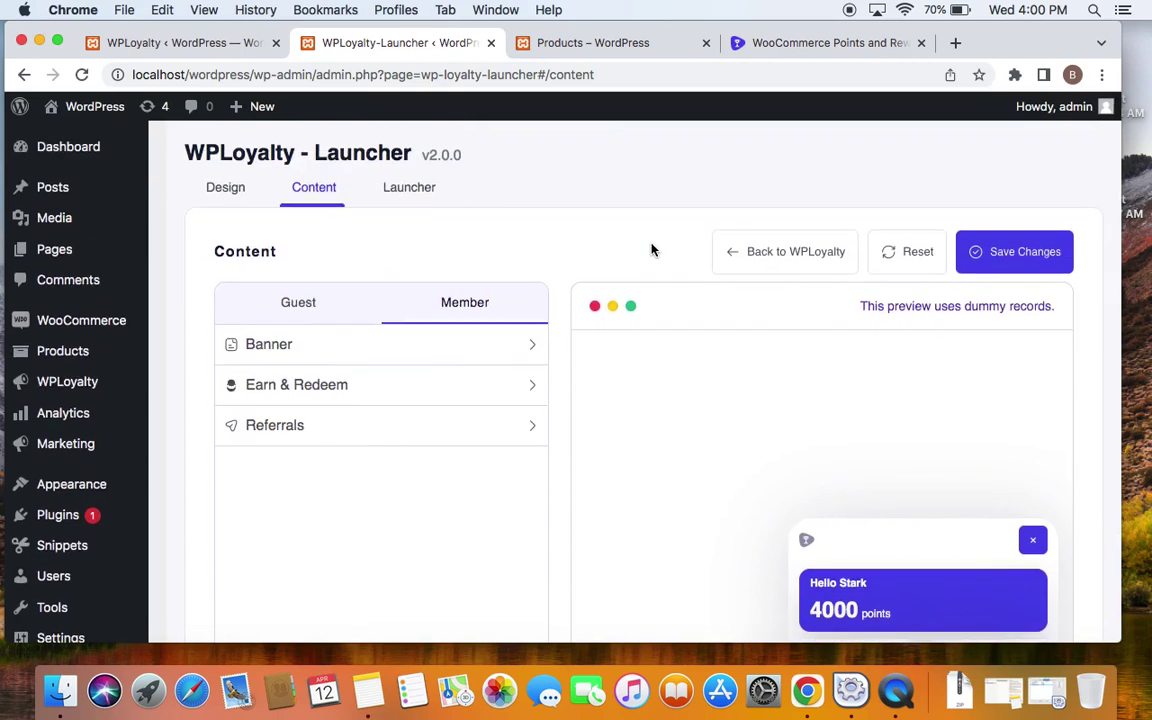
left_click(300, 307)
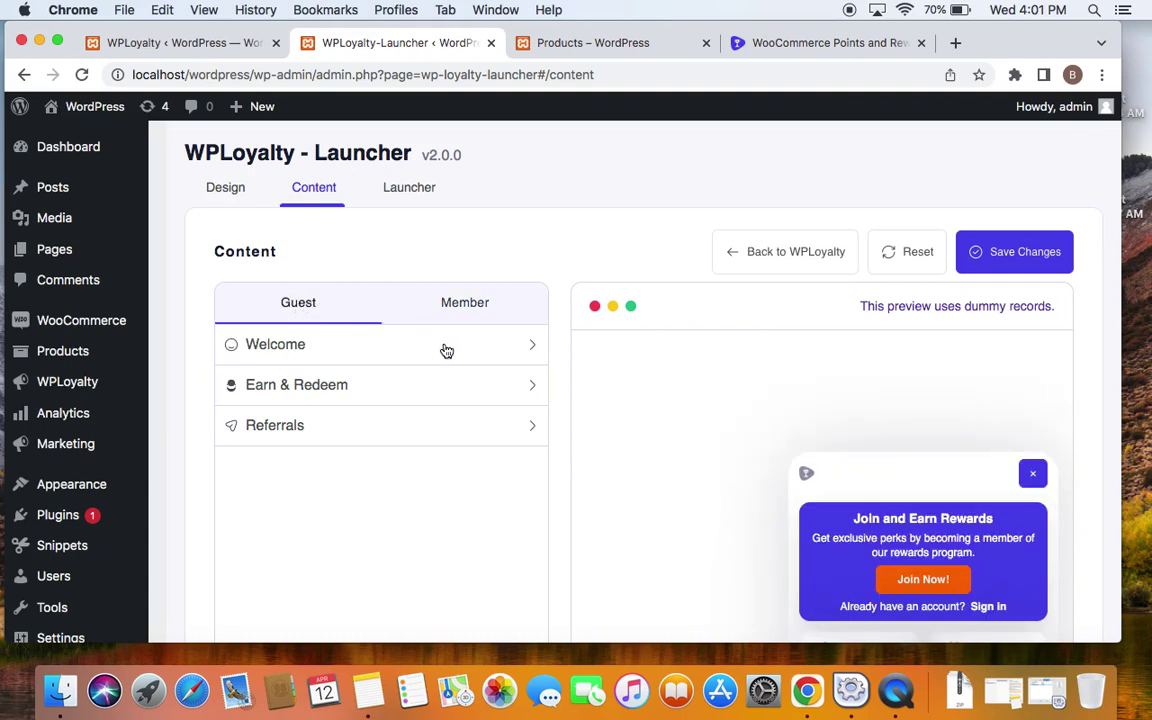
scroll(447, 351, "down", 1)
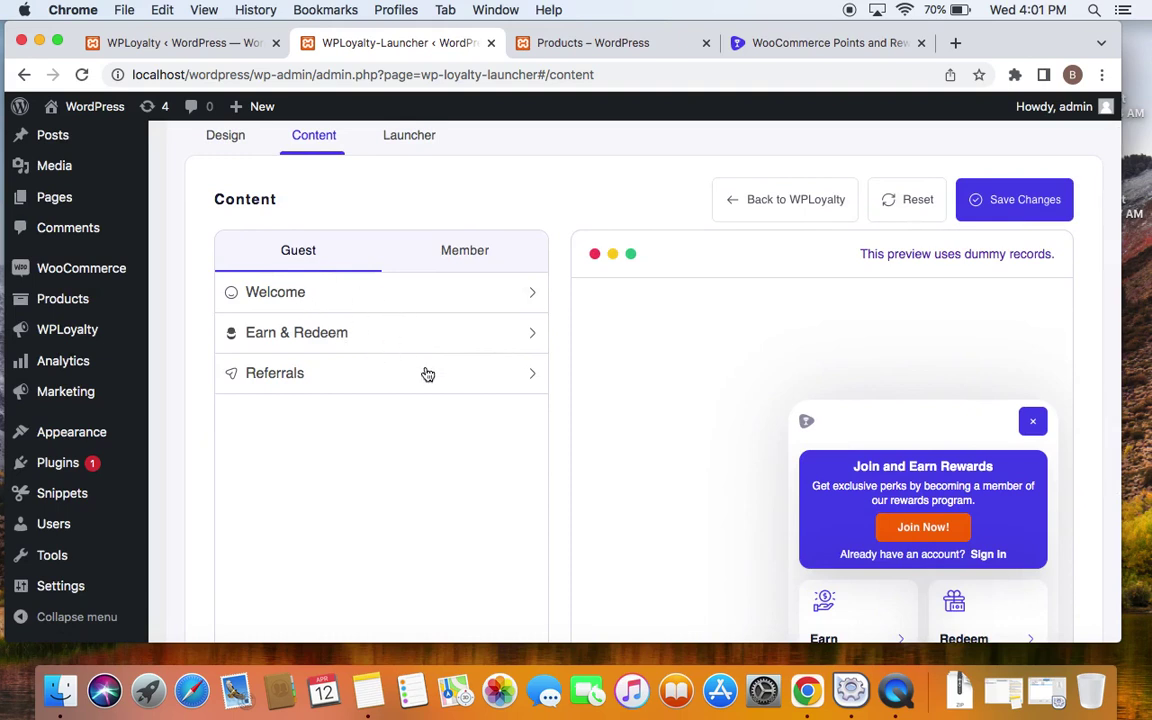
Step: Open guest Welcome and expand Shortcodes: {wlr_site_title}, {wlr_signup_url}, {wlr_signin_url}
left_click(533, 297)
scroll(322, 342, "down", 2)
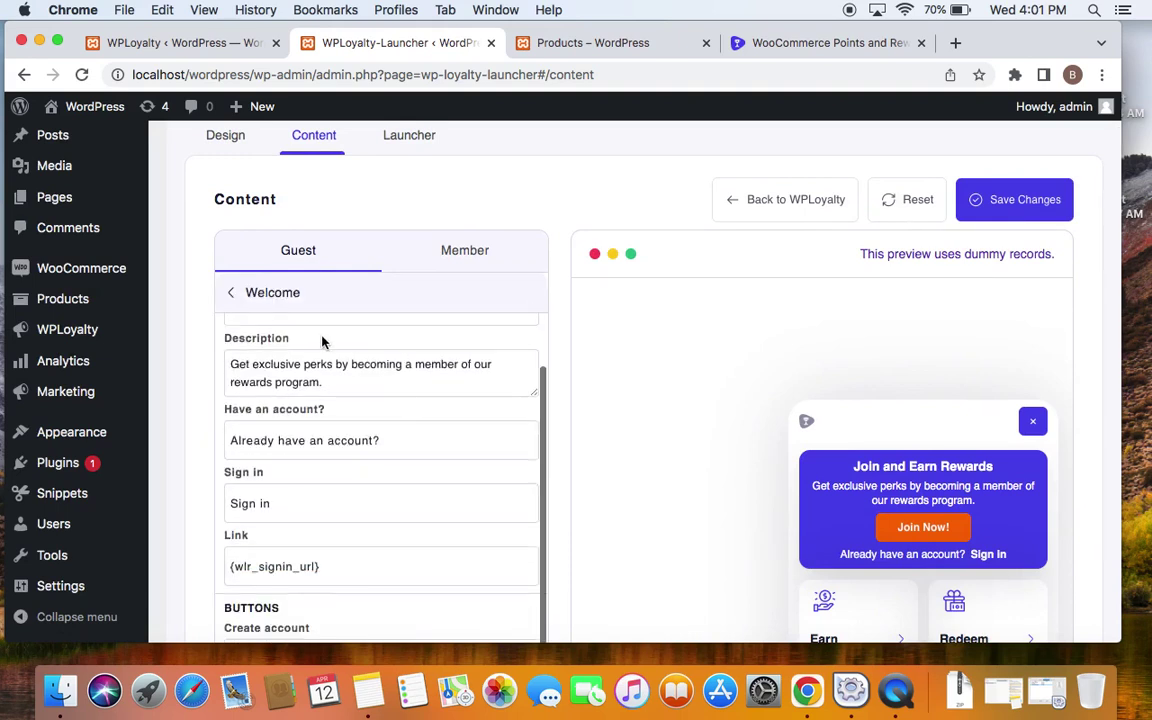
scroll(442, 399, "down", 2)
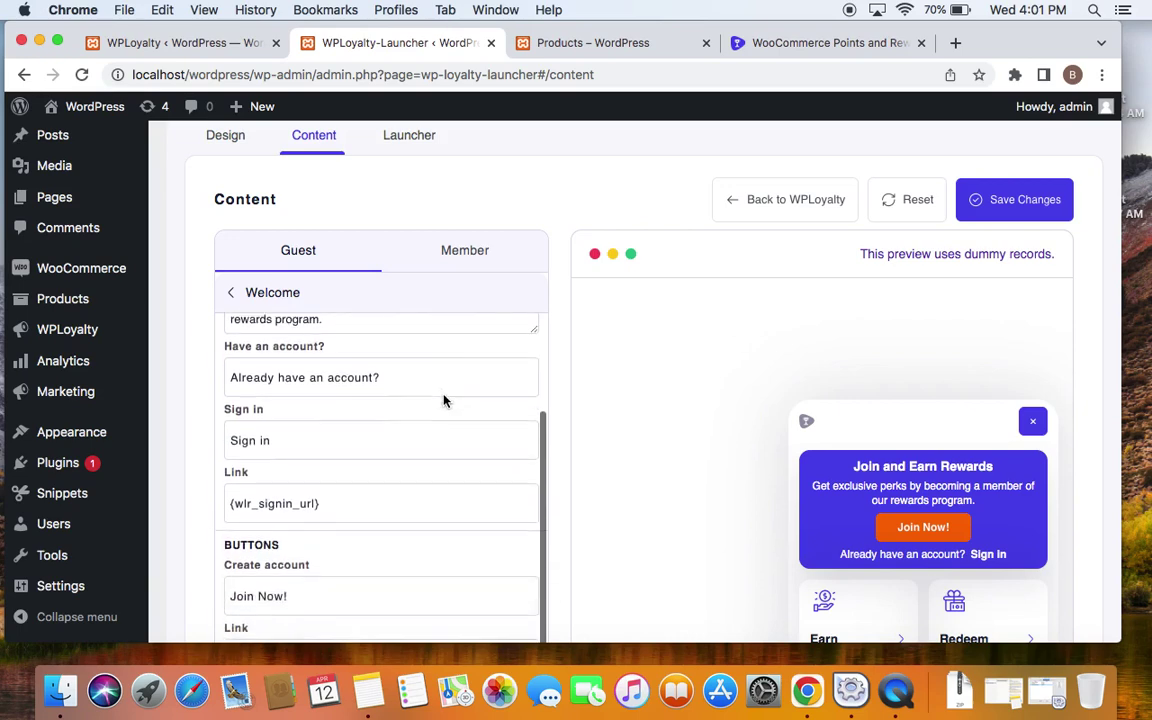
scroll(407, 474, "down", 3)
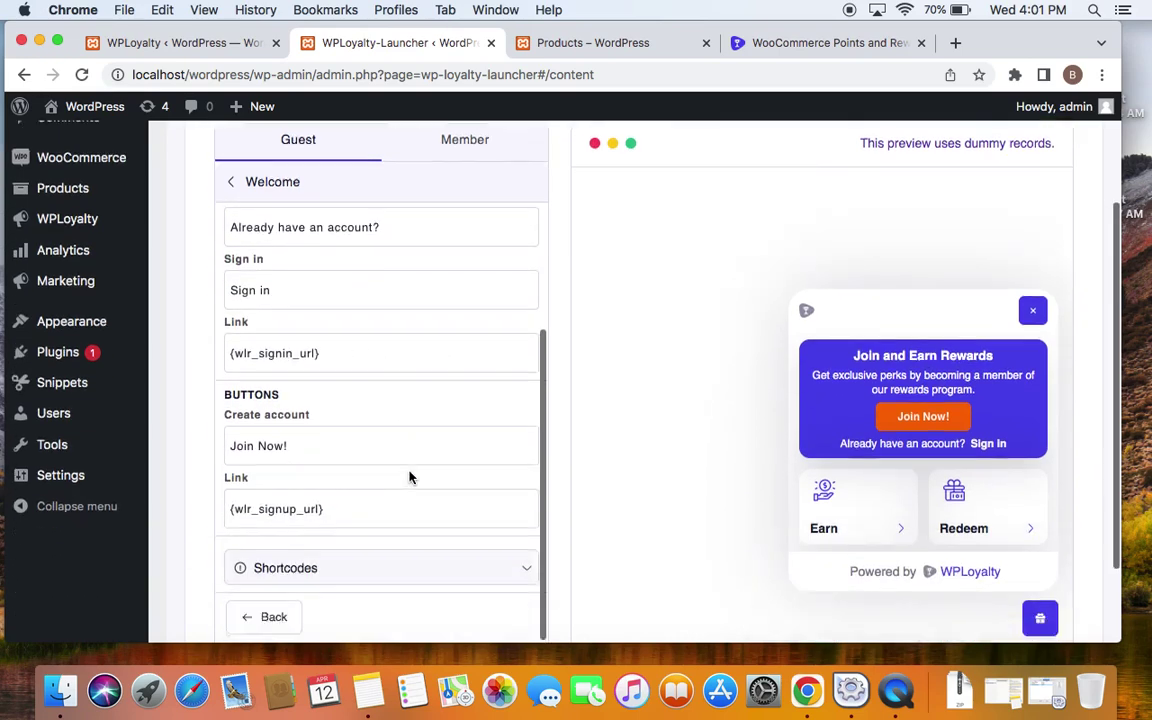
left_click(386, 510)
scroll(424, 532, "down", 3)
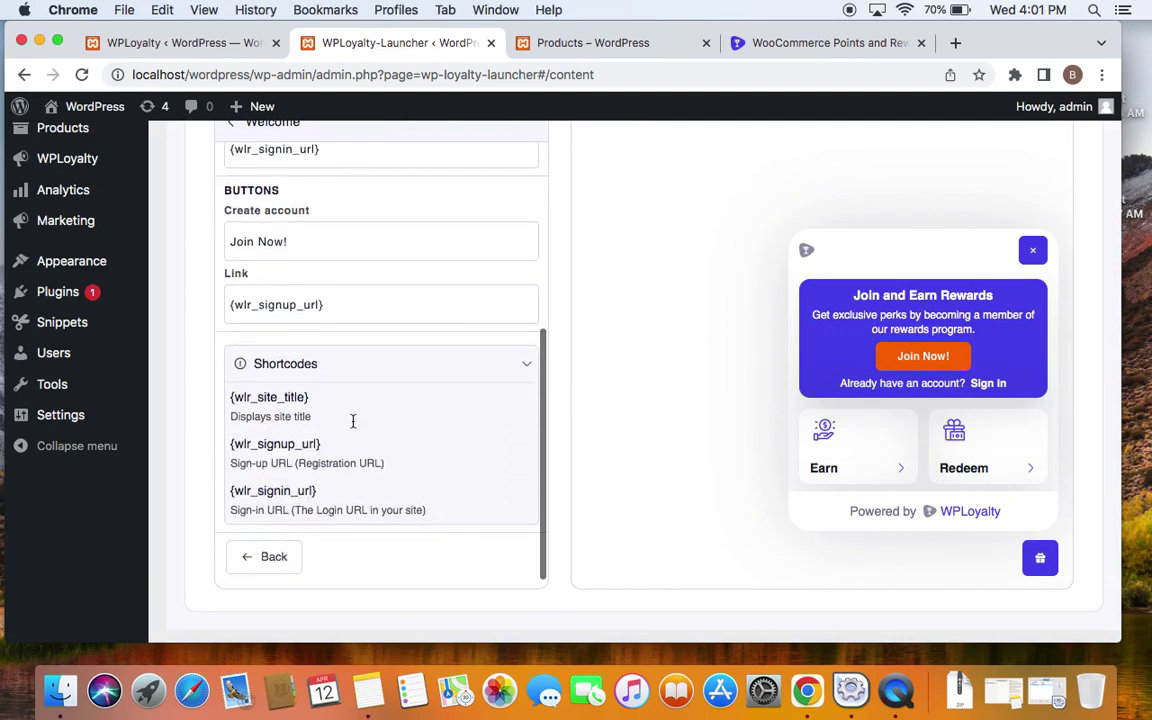
scroll(352, 419, "down", 1)
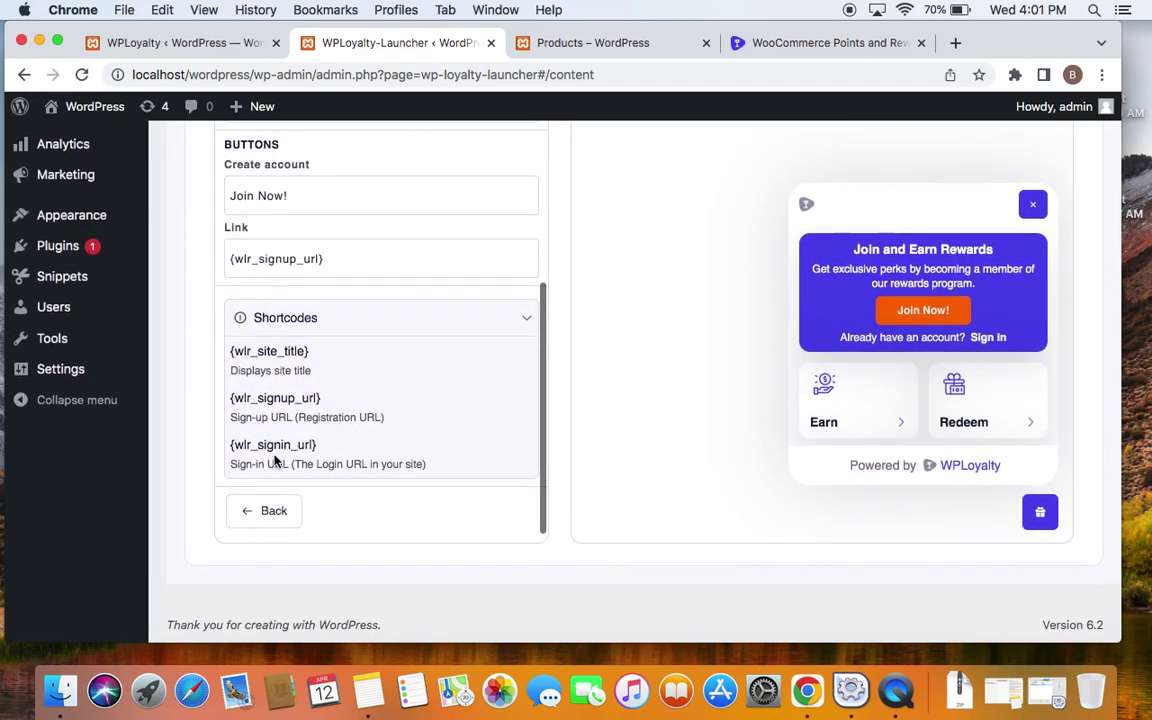
Step: Leave Welcome, review the guest Earn & Redeem titles, and return to the content list
left_click(272, 511)
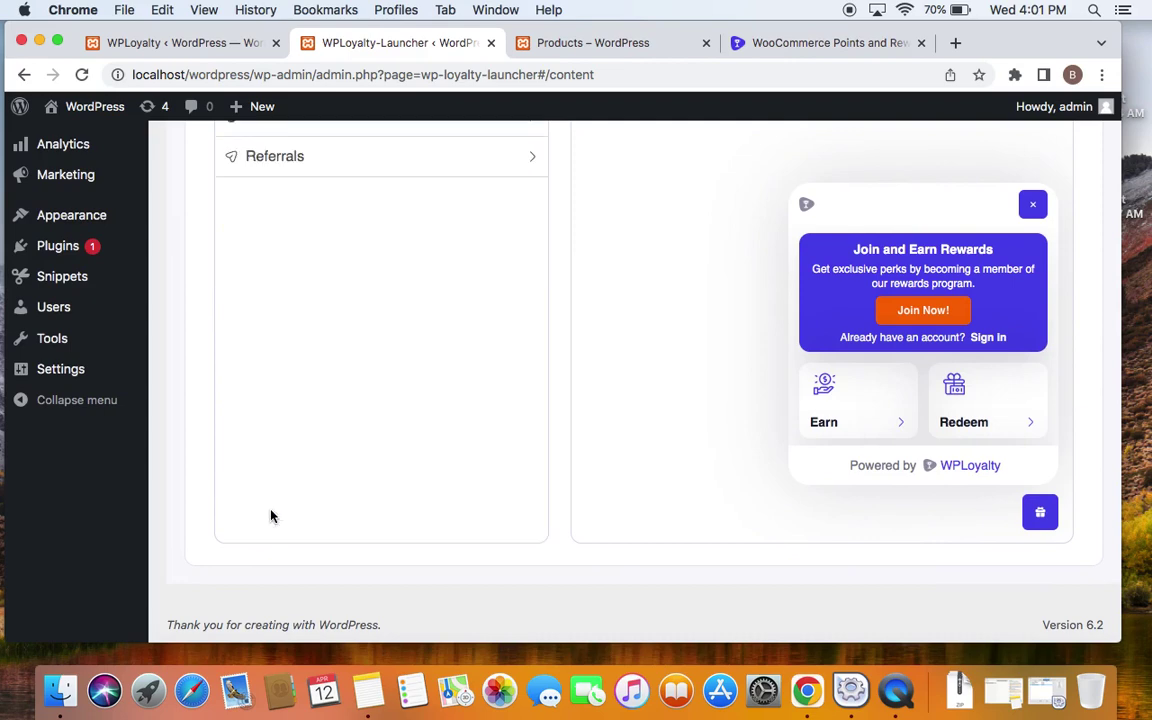
scroll(415, 401, "up", 5)
left_click(494, 331)
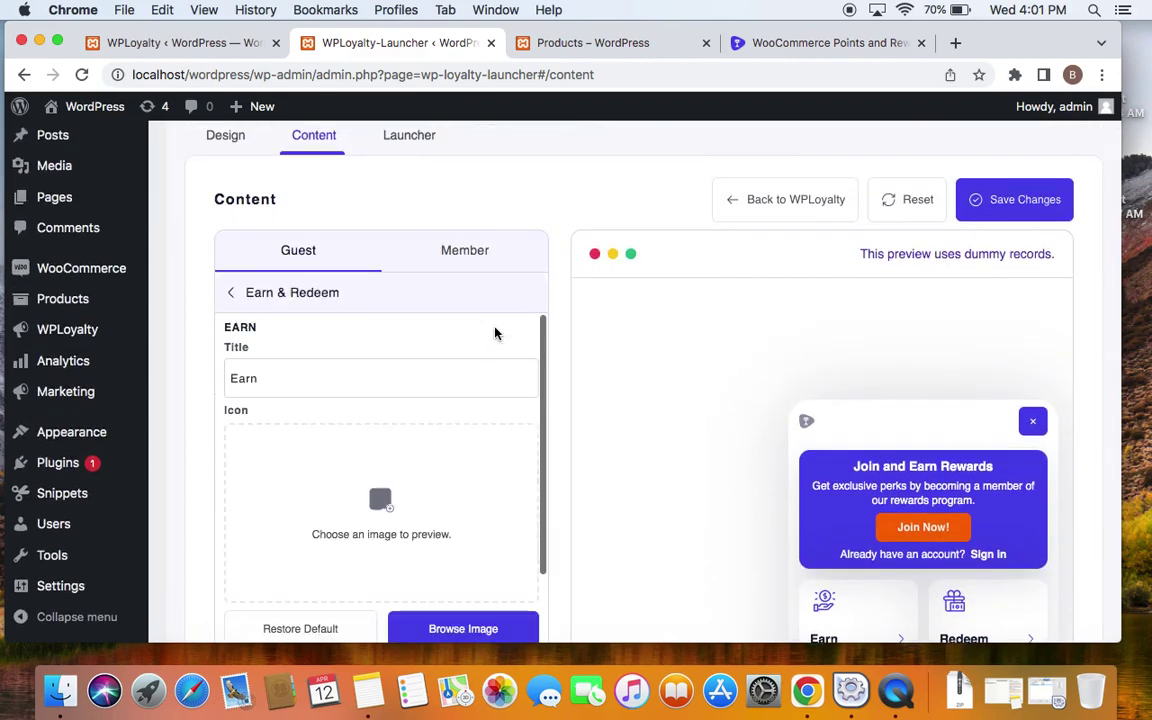
scroll(415, 393, "down", 2)
scroll(414, 391, "up", 2)
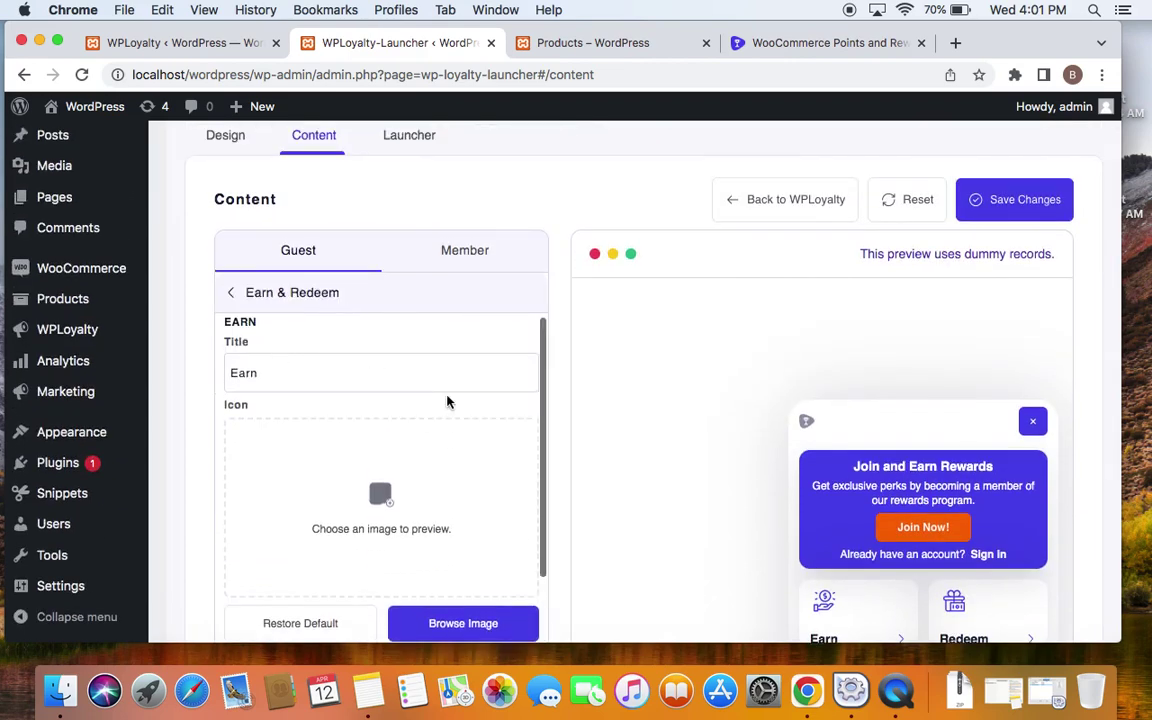
scroll(447, 401, "down", 2)
scroll(850, 475, "down", 2)
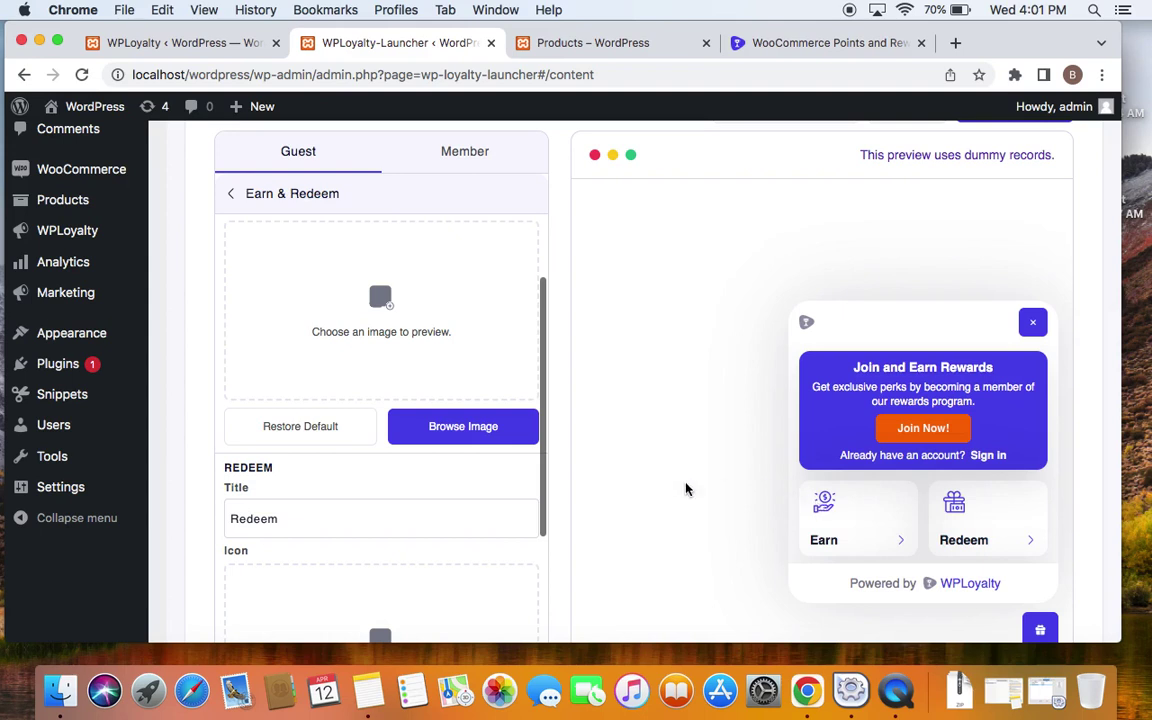
scroll(818, 524, "down", 2)
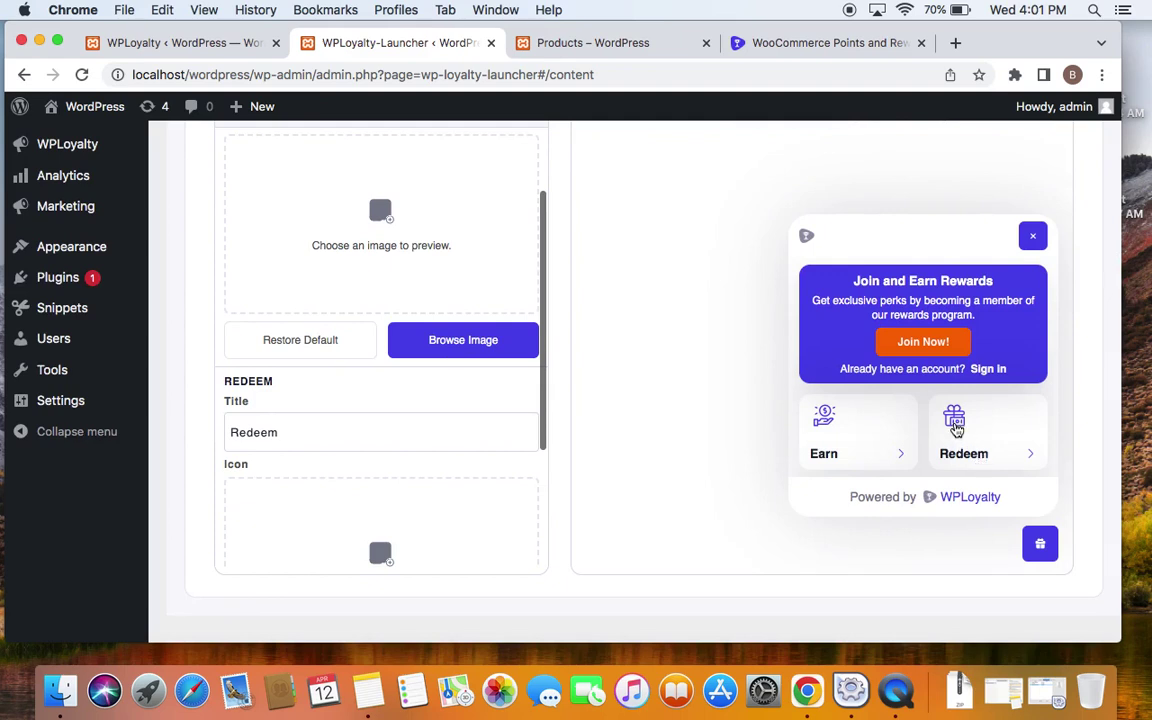
scroll(505, 443, "down", 4)
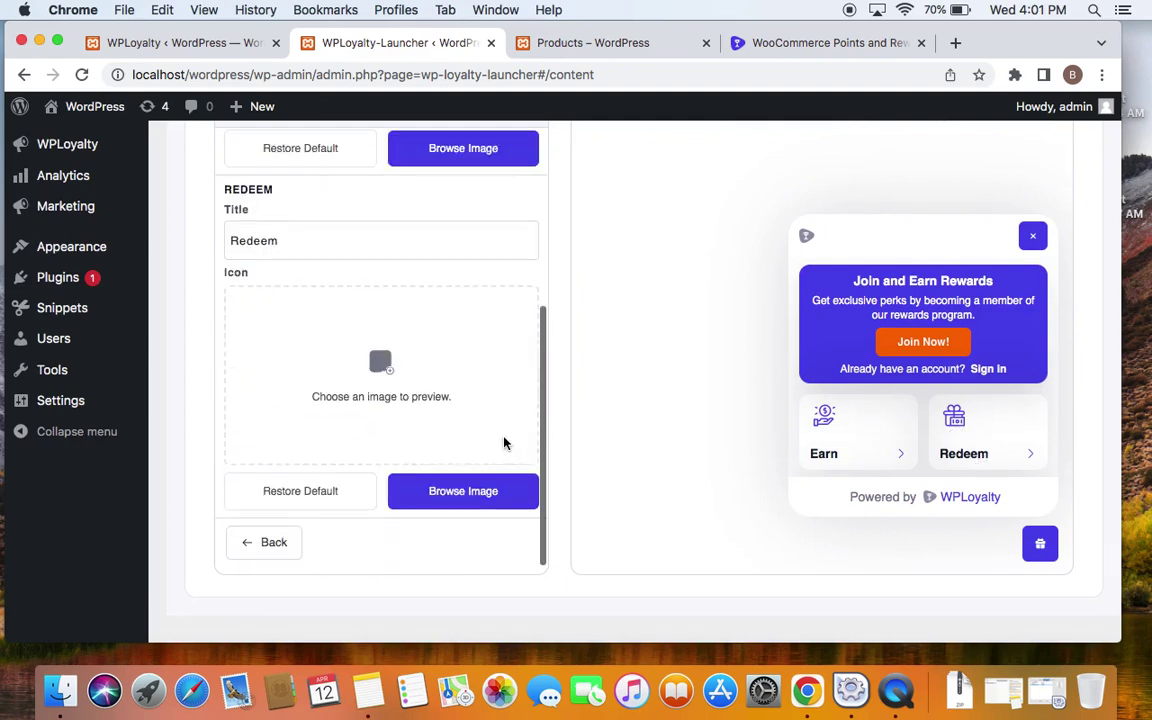
scroll(441, 371, "up", 10)
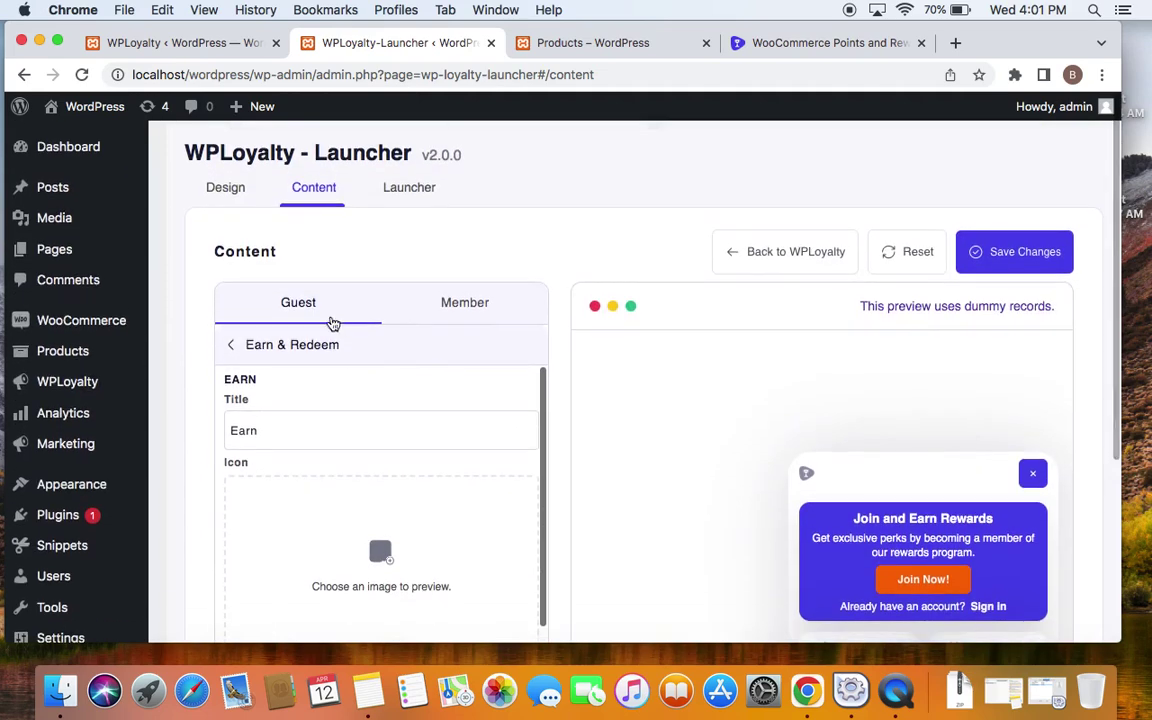
left_click(236, 344)
Step: Review the guest Referrals text 'Refer and earn' and go back to the content list
scroll(231, 345, "down", 2)
left_click(298, 350)
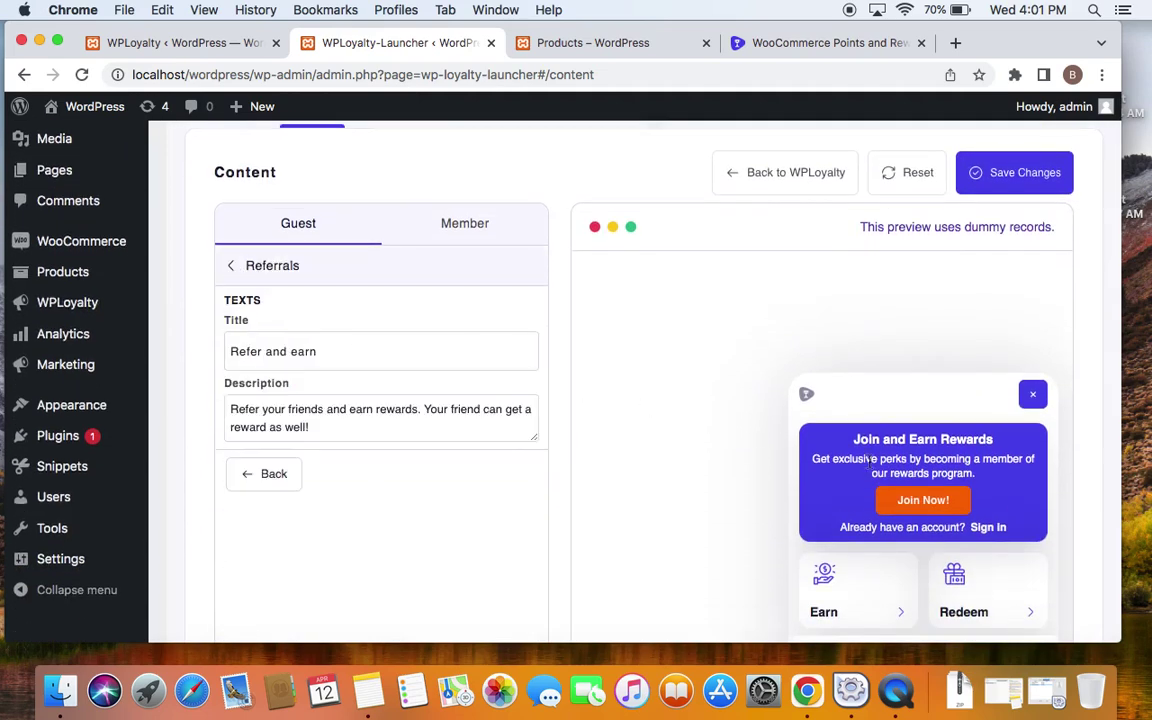
scroll(868, 460, "down", 2)
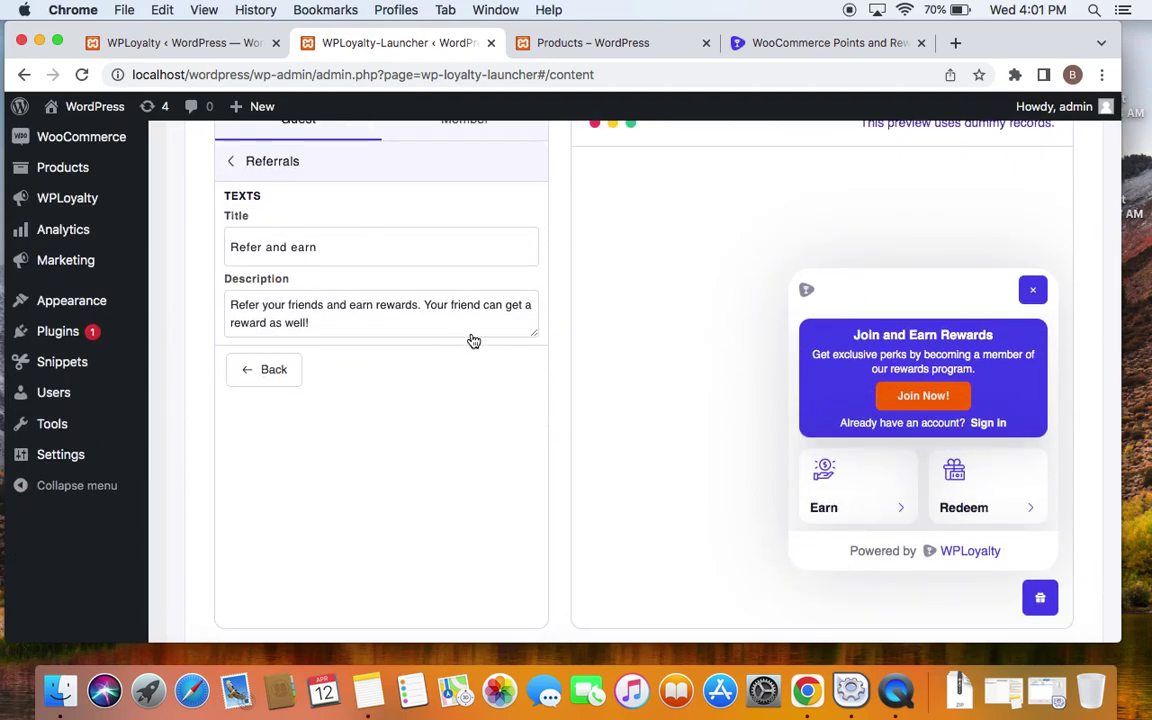
left_click(272, 371)
scroll(470, 400, "up", 4)
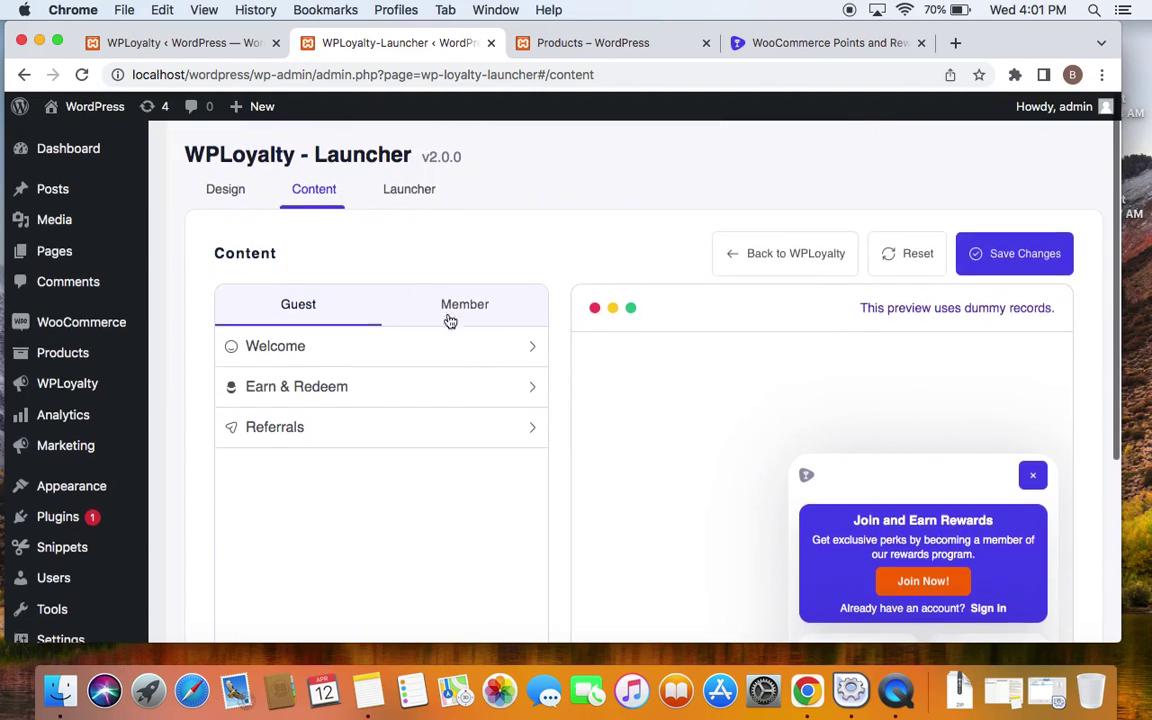
Step: Check the member Banner text 'Hello {wlr_user_name}', return to the Member list, then go to Launcher
left_click(504, 318)
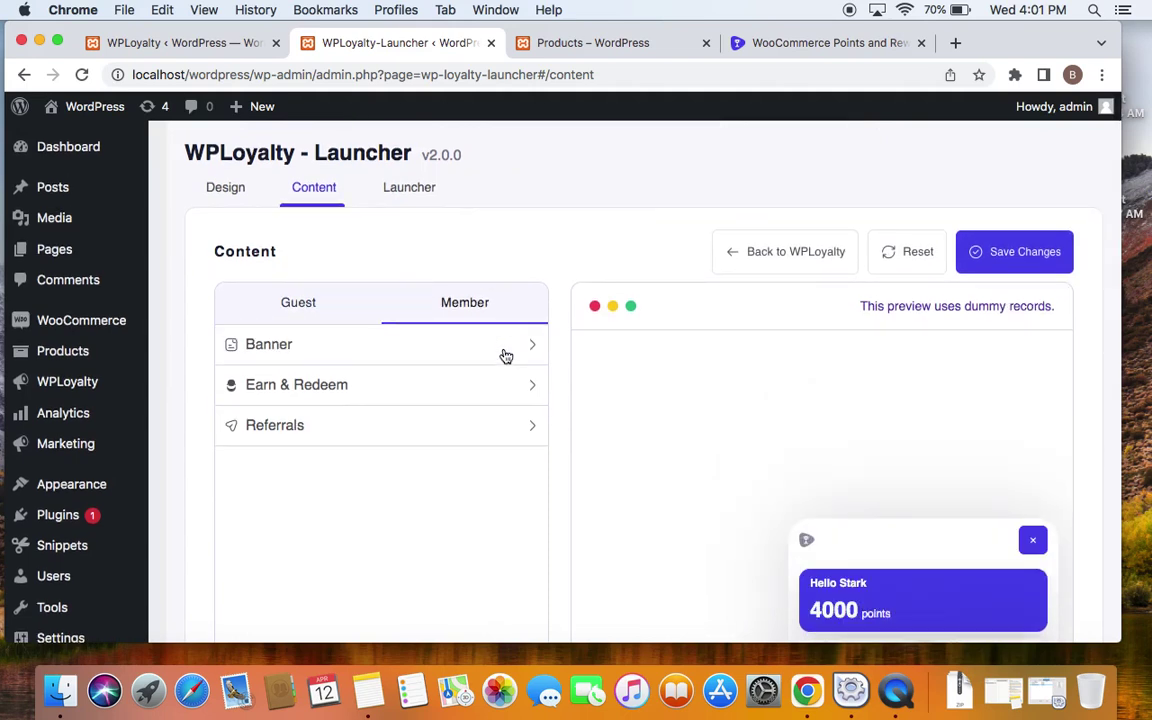
left_click(524, 350)
scroll(666, 404, "down", 4)
scroll(283, 391, "down", 2)
scroll(286, 390, "up", 2)
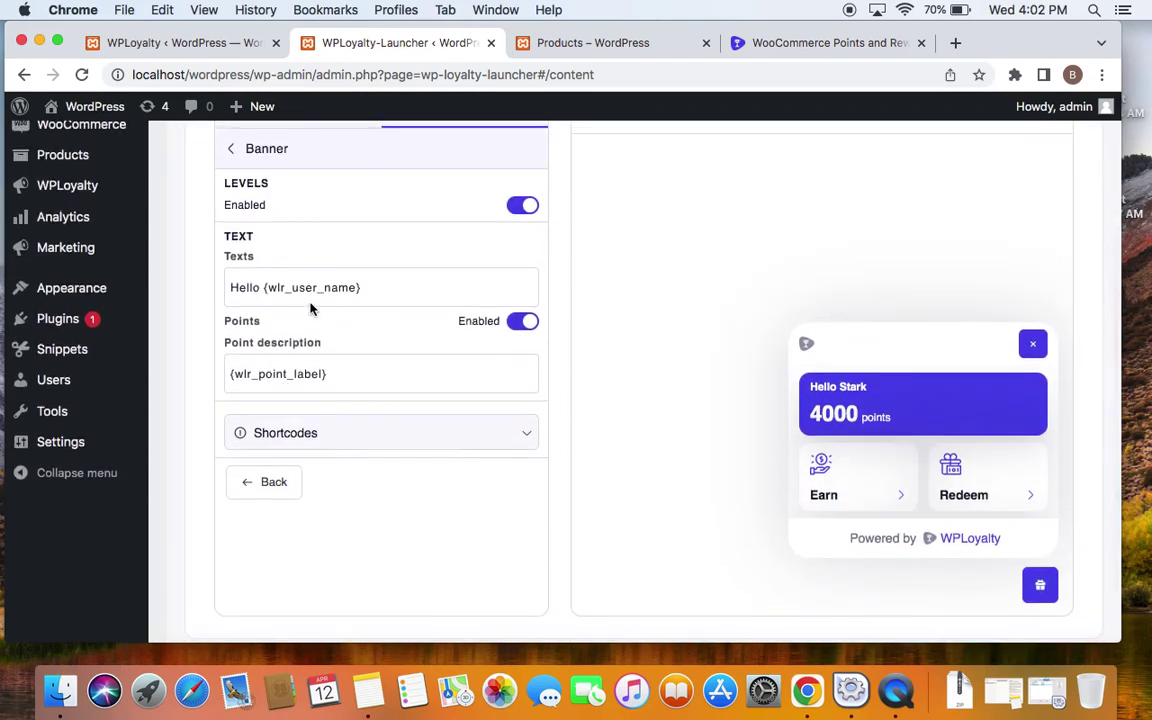
scroll(310, 309, "up", 2)
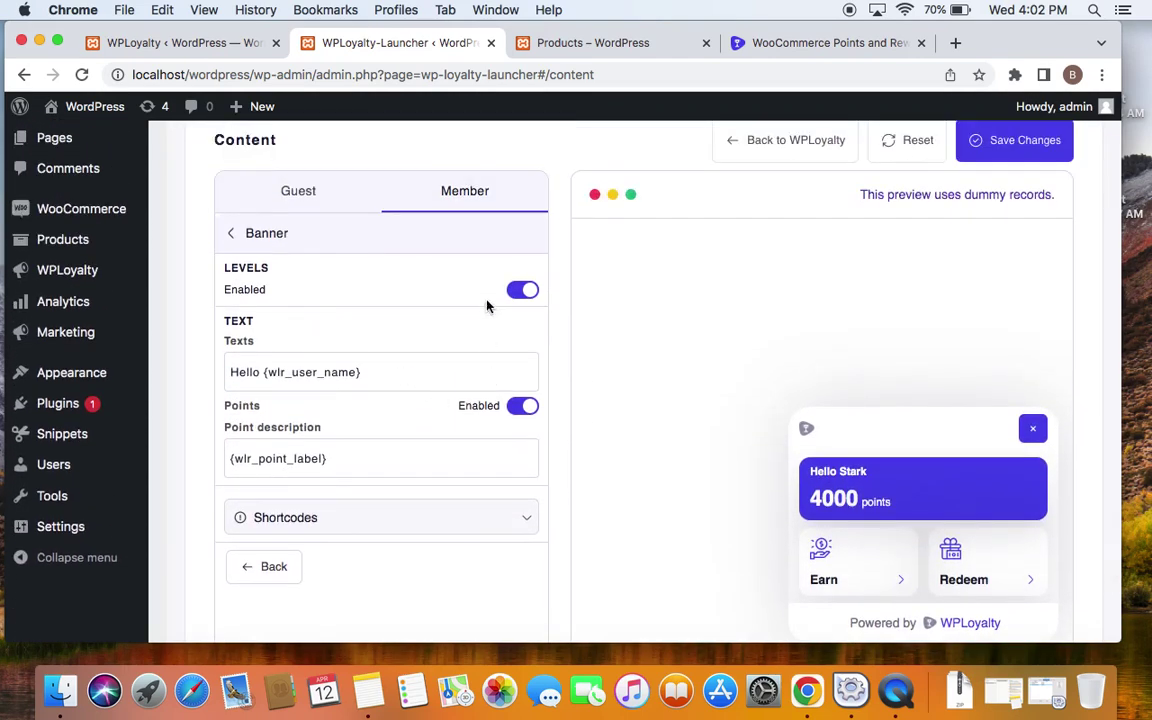
left_click(236, 232)
scroll(406, 249, "up", 3)
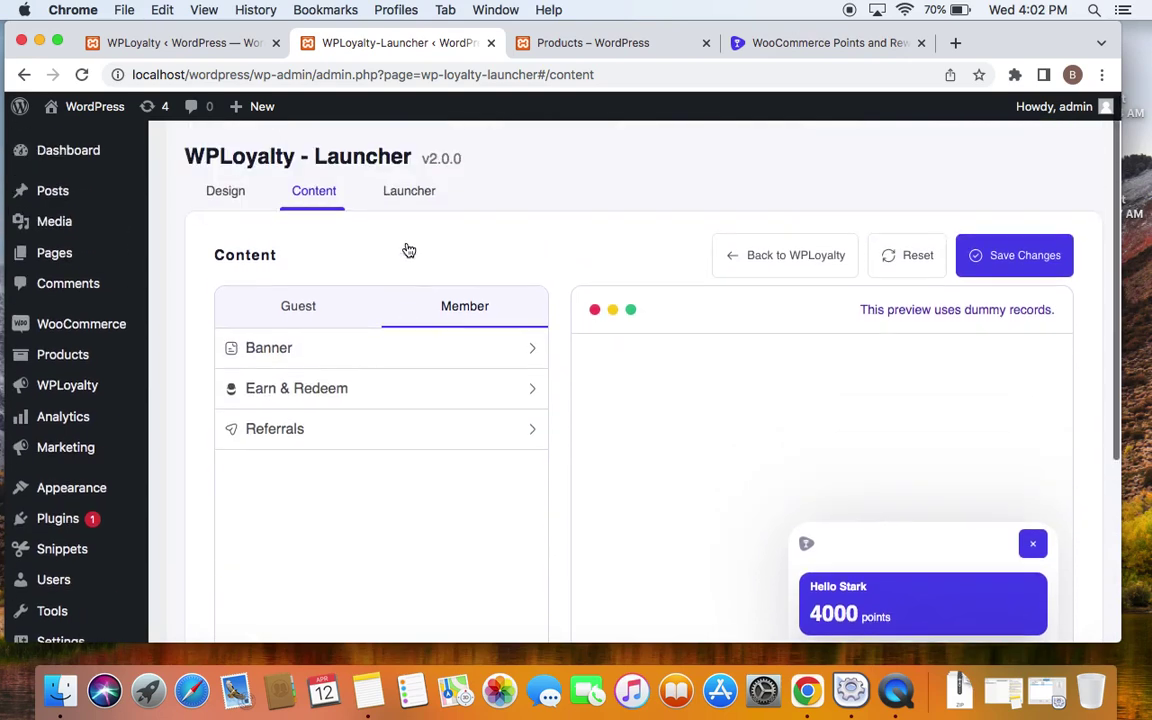
left_click(411, 189)
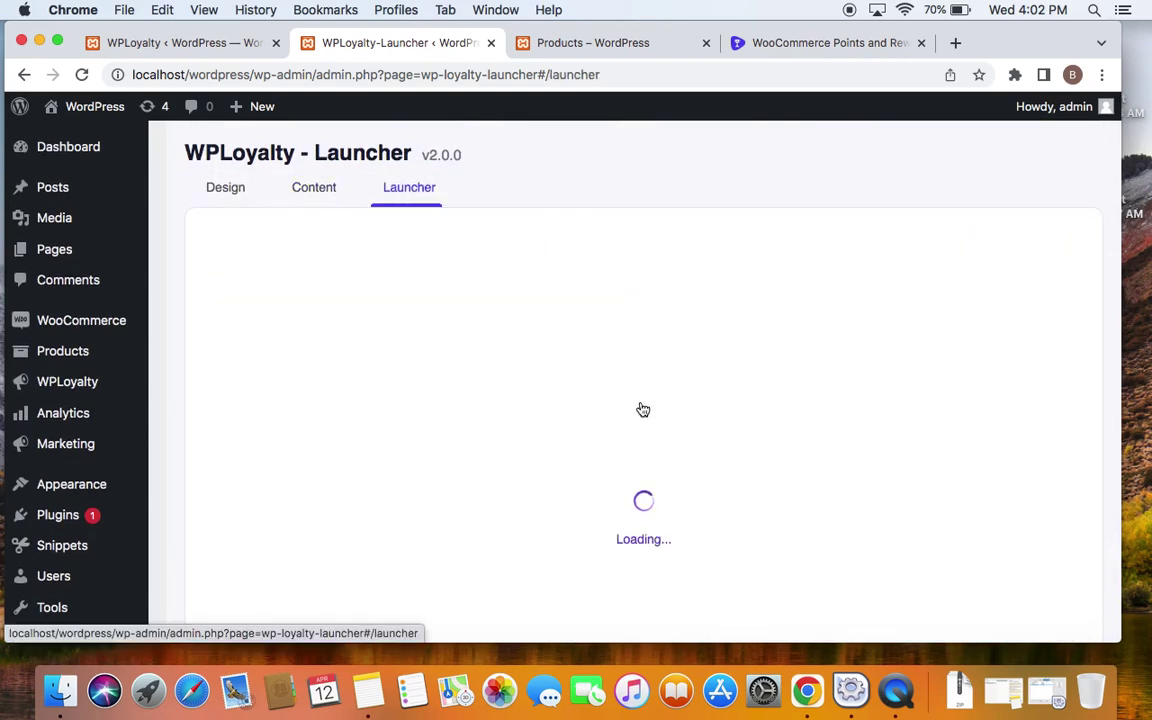
Step: Review Edit Launcher: default icon, Mobile and Desktop visibility, Right position, 0 px spacing
scroll(387, 326, "down", 3)
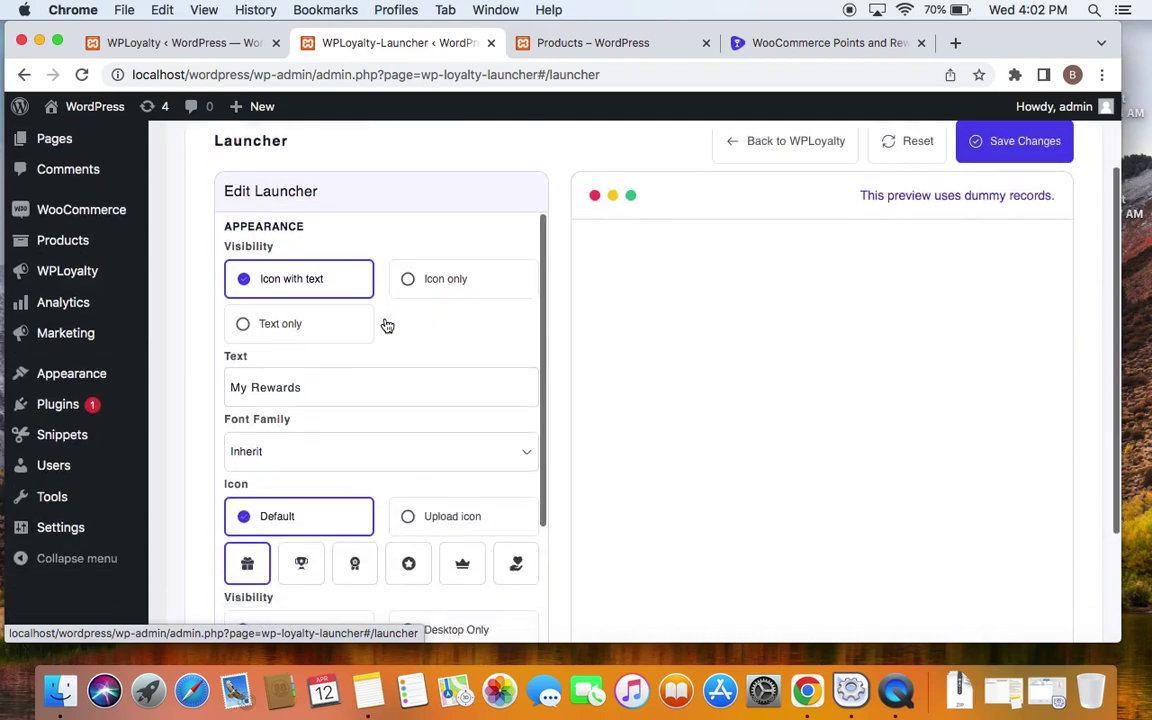
scroll(383, 260, "down", 5)
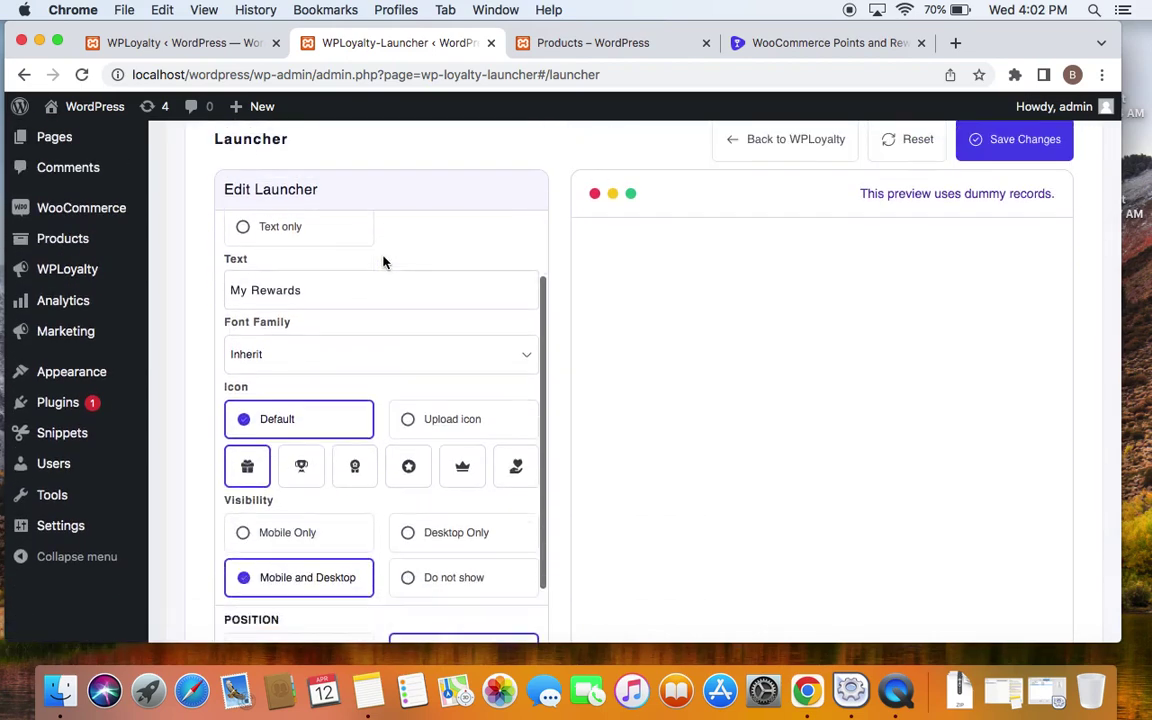
scroll(383, 262, "down", 1)
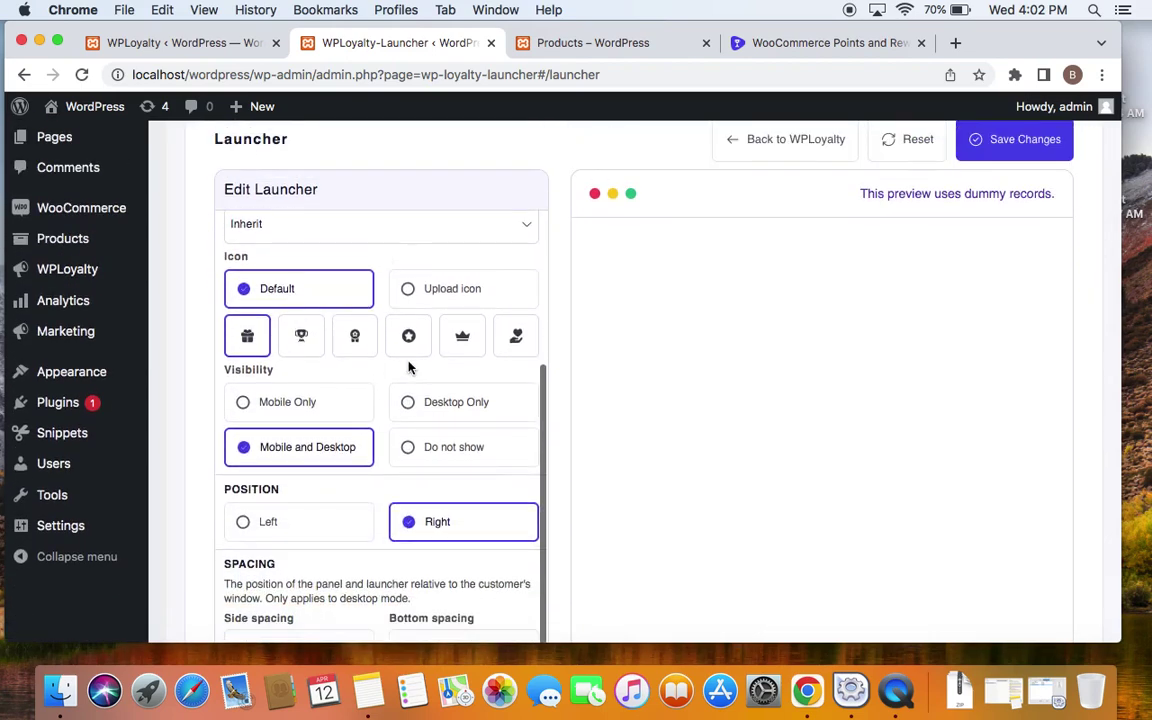
scroll(408, 368, "down", 2)
scroll(445, 507, "up", 5)
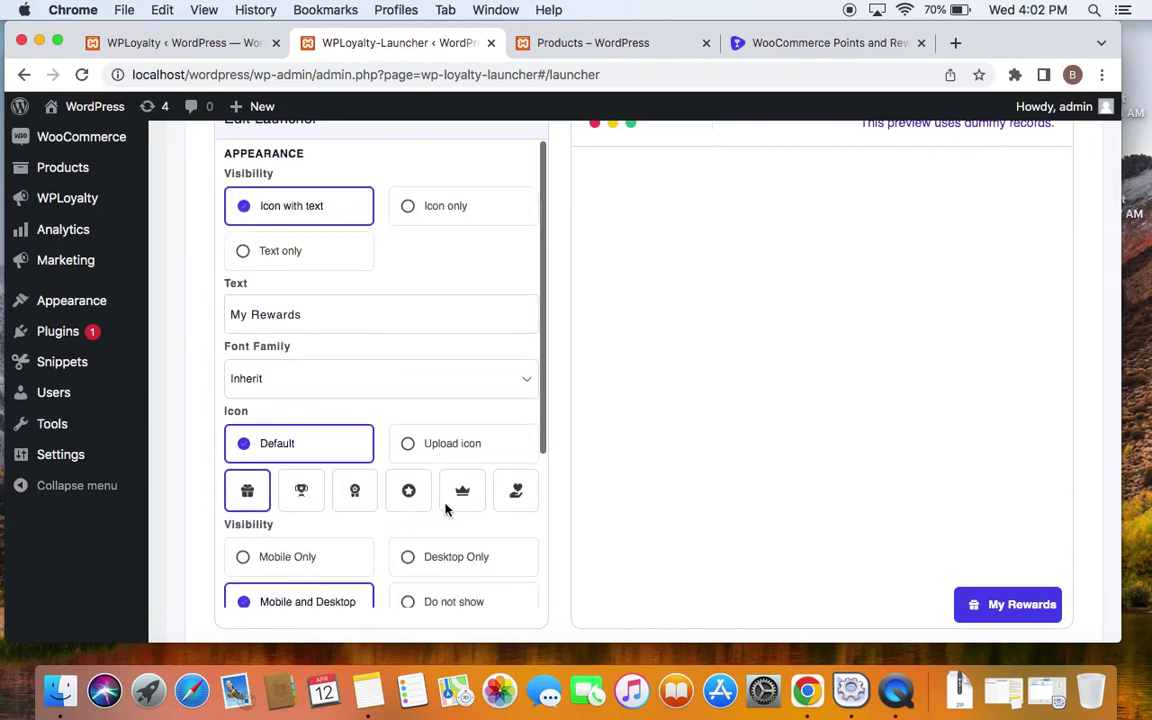
scroll(314, 250, "up", 3)
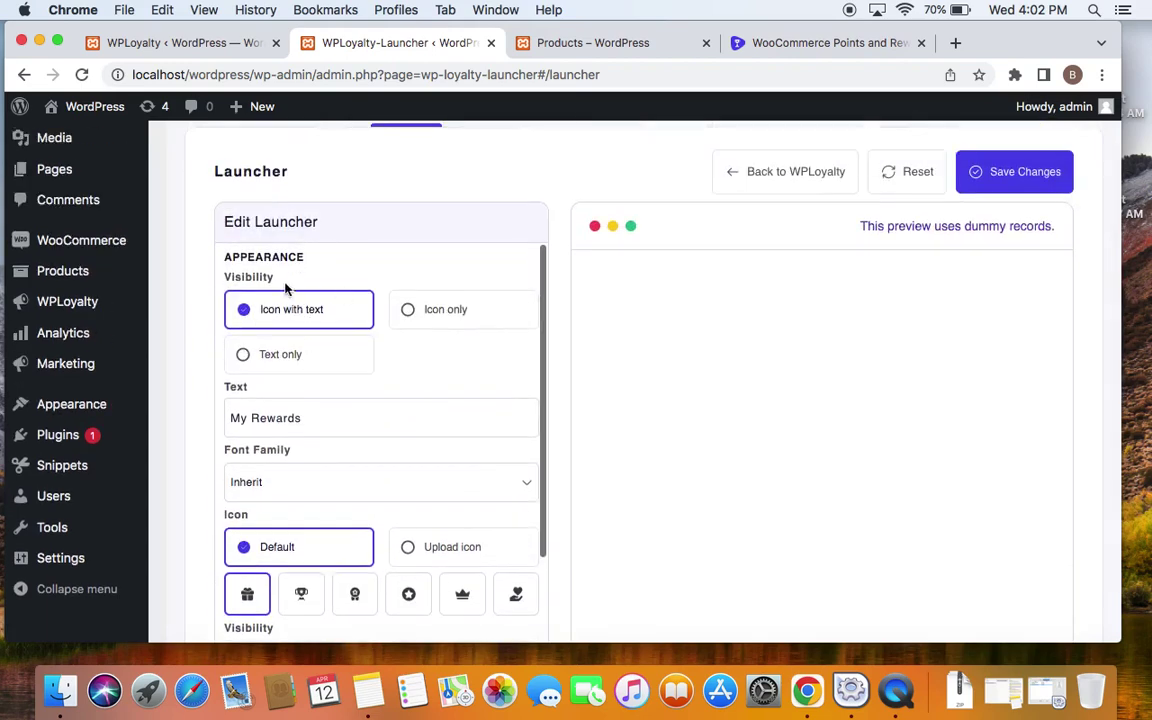
scroll(470, 391, "down", 3)
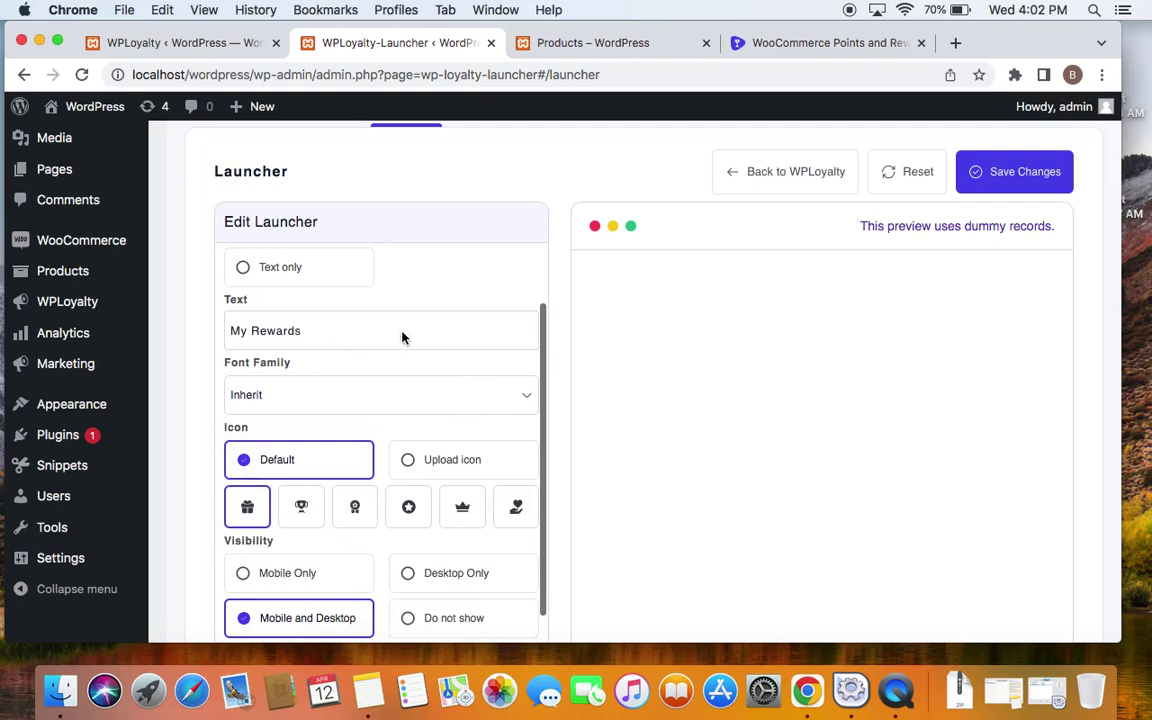
scroll(430, 382, "down", 3)
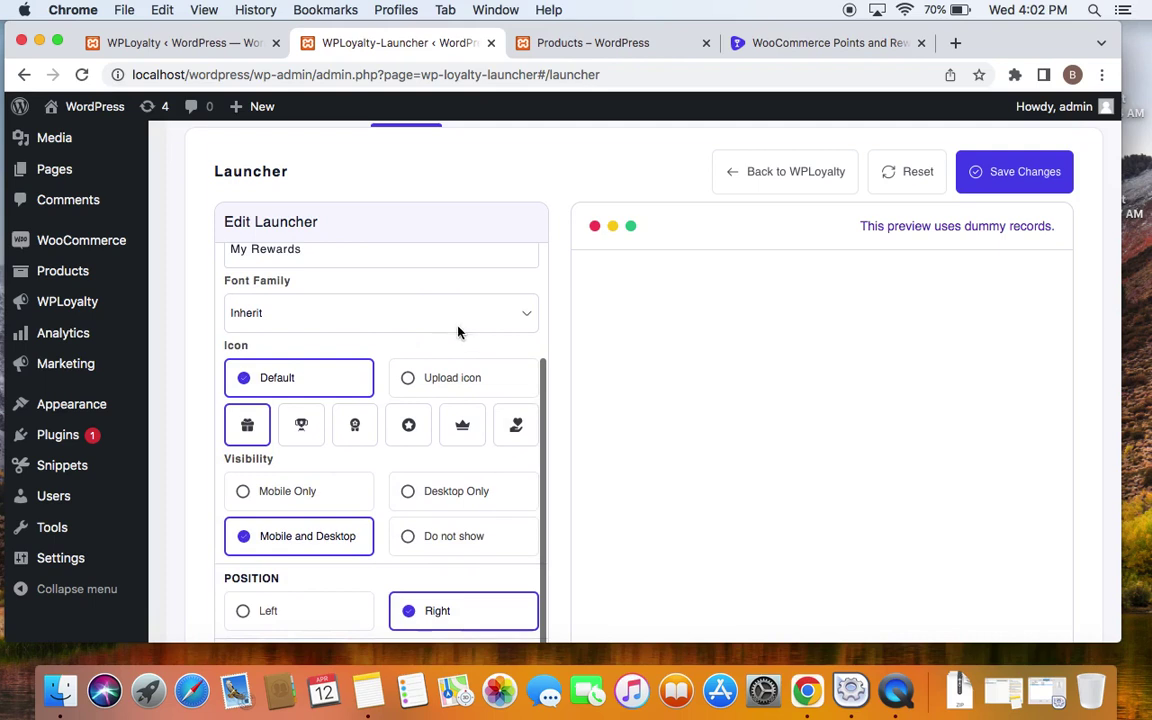
scroll(458, 329, "down", 2)
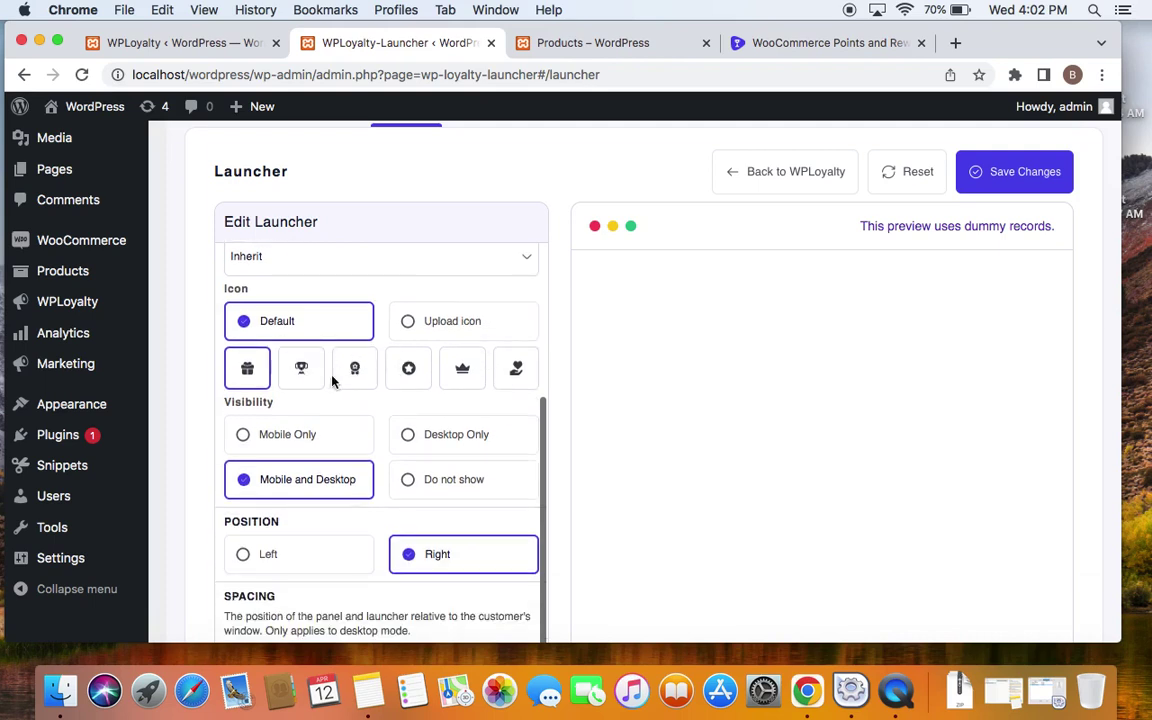
scroll(404, 380, "up", 8)
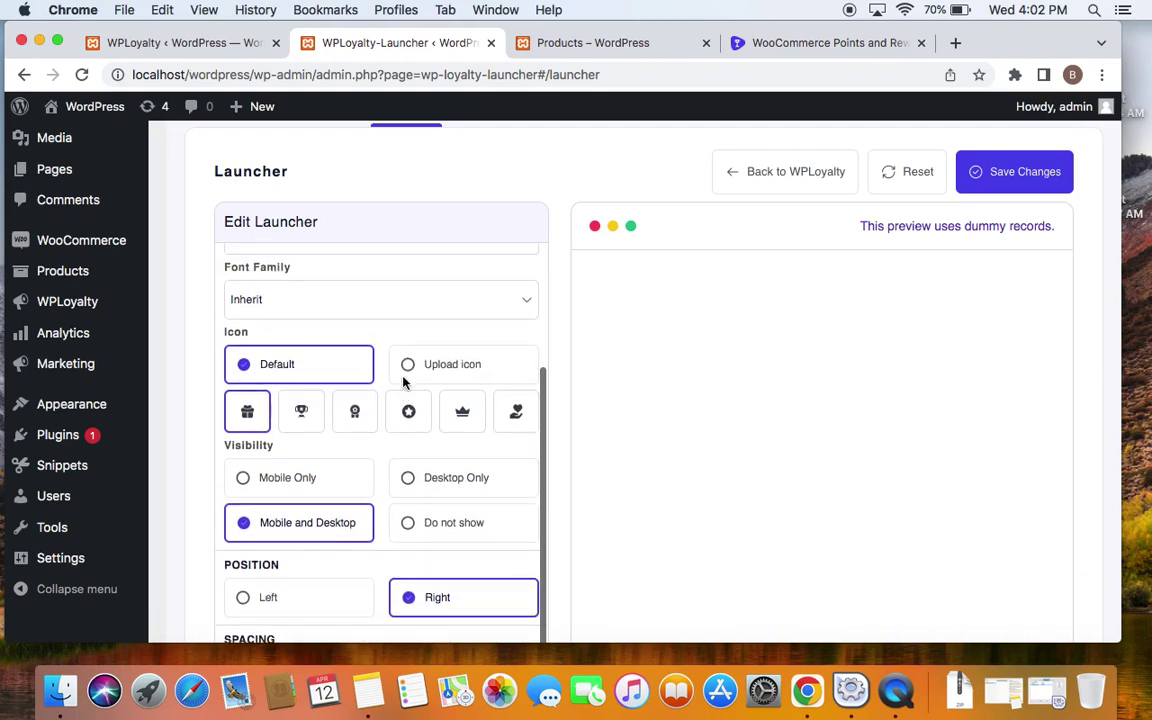
scroll(404, 383, "down", 5)
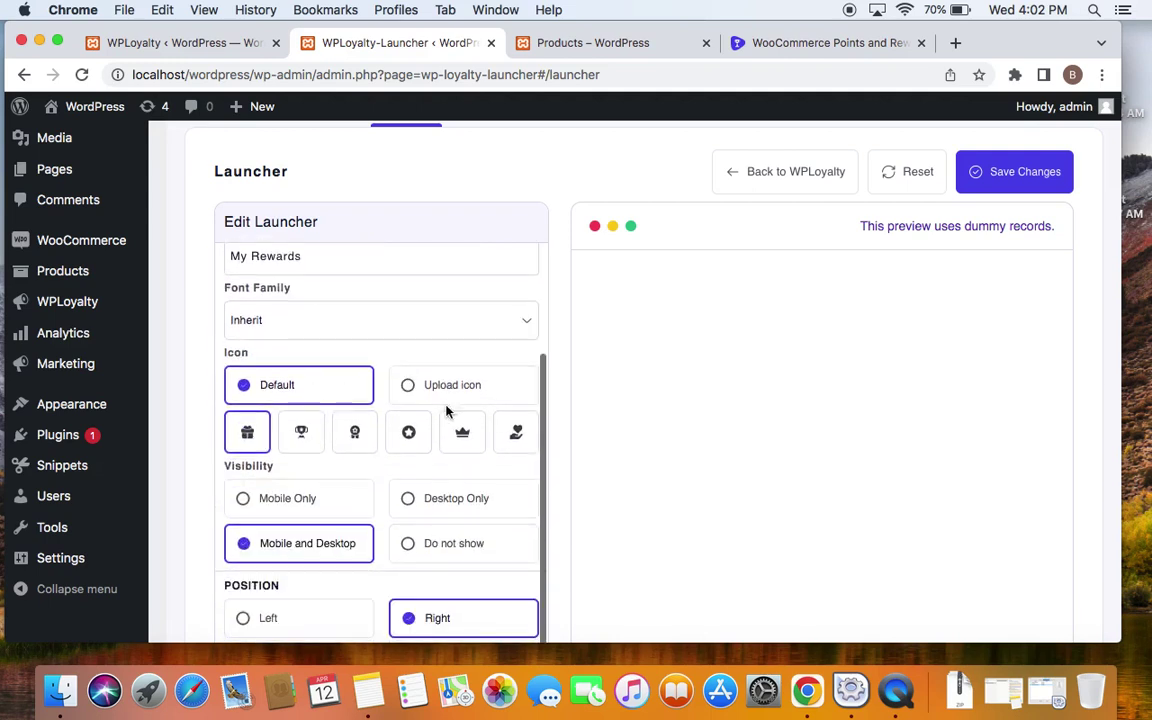
scroll(450, 415, "down", 2)
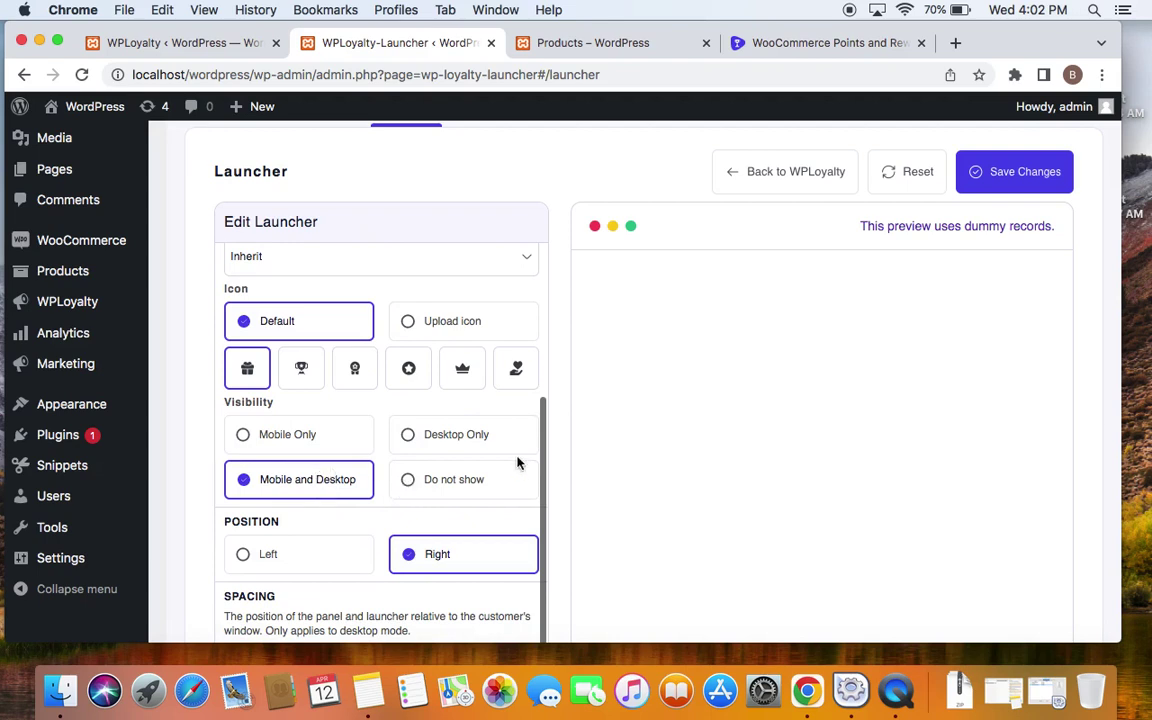
scroll(476, 463, "down", 3)
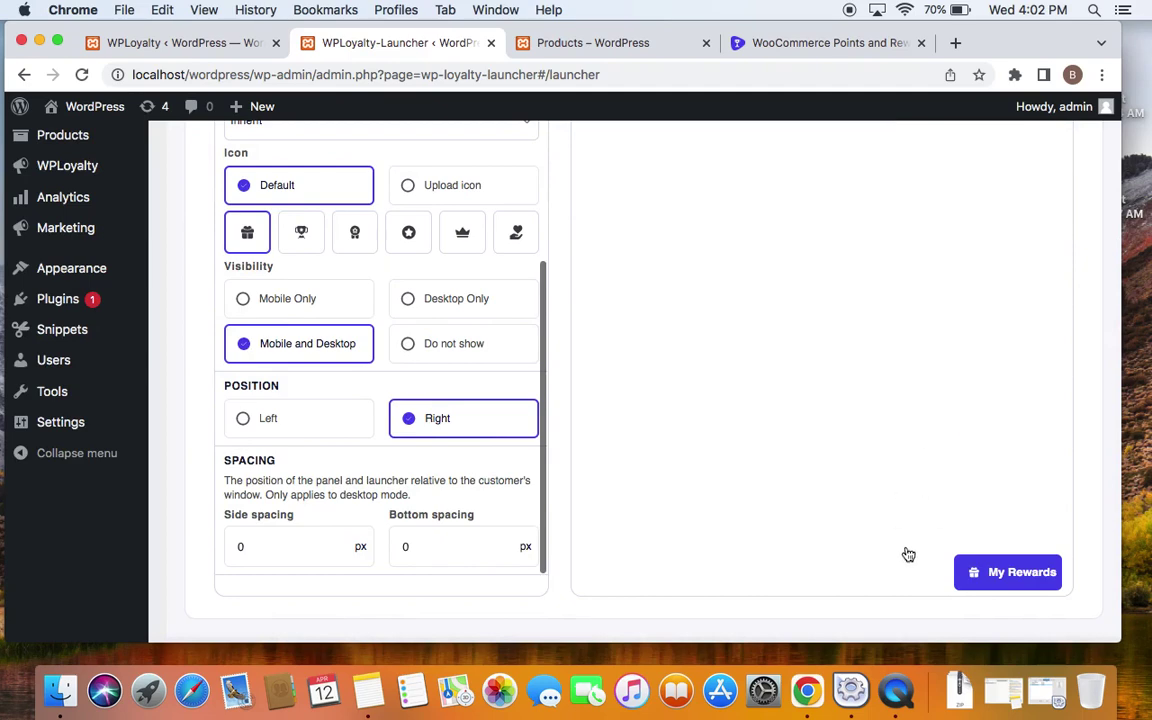
Step: Set the launcher position to Left and save, getting the Settings saved! confirmation
left_click(589, 42)
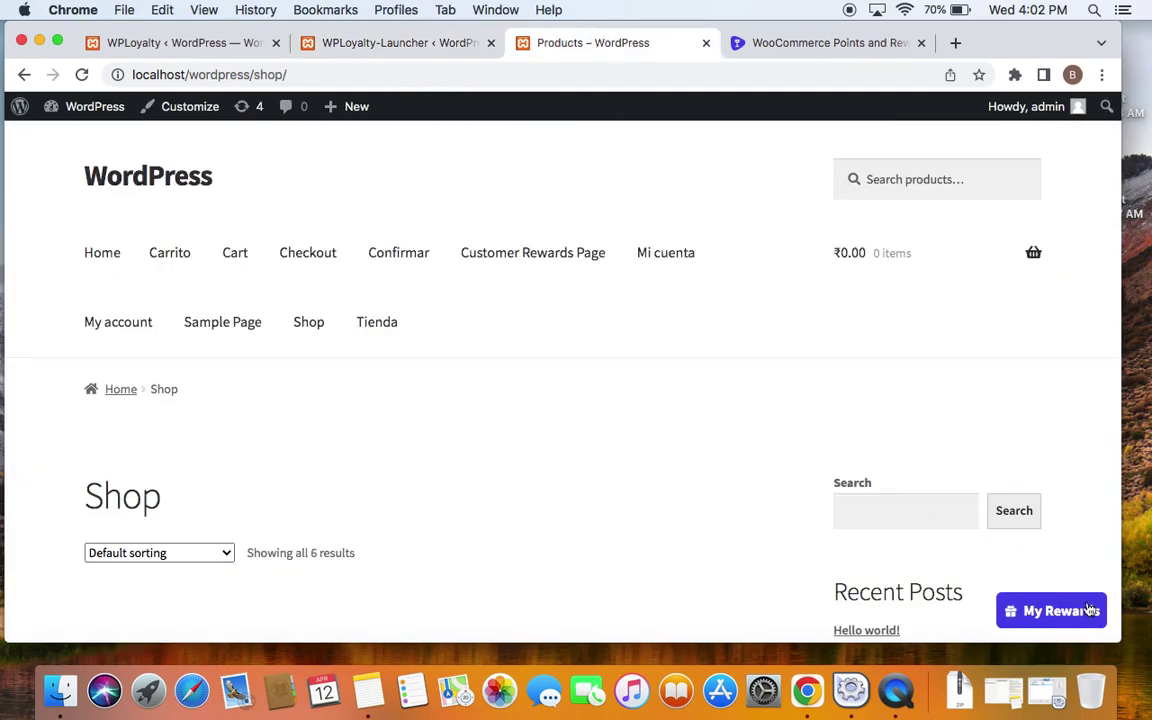
left_click(398, 45)
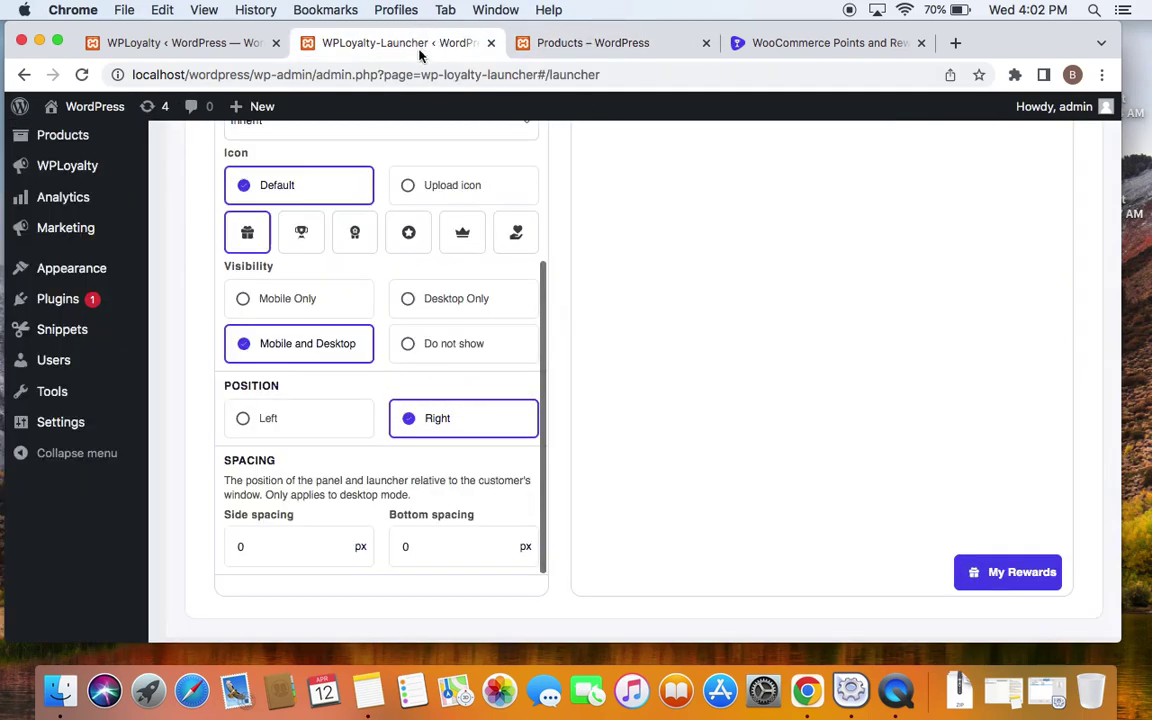
left_click(245, 420)
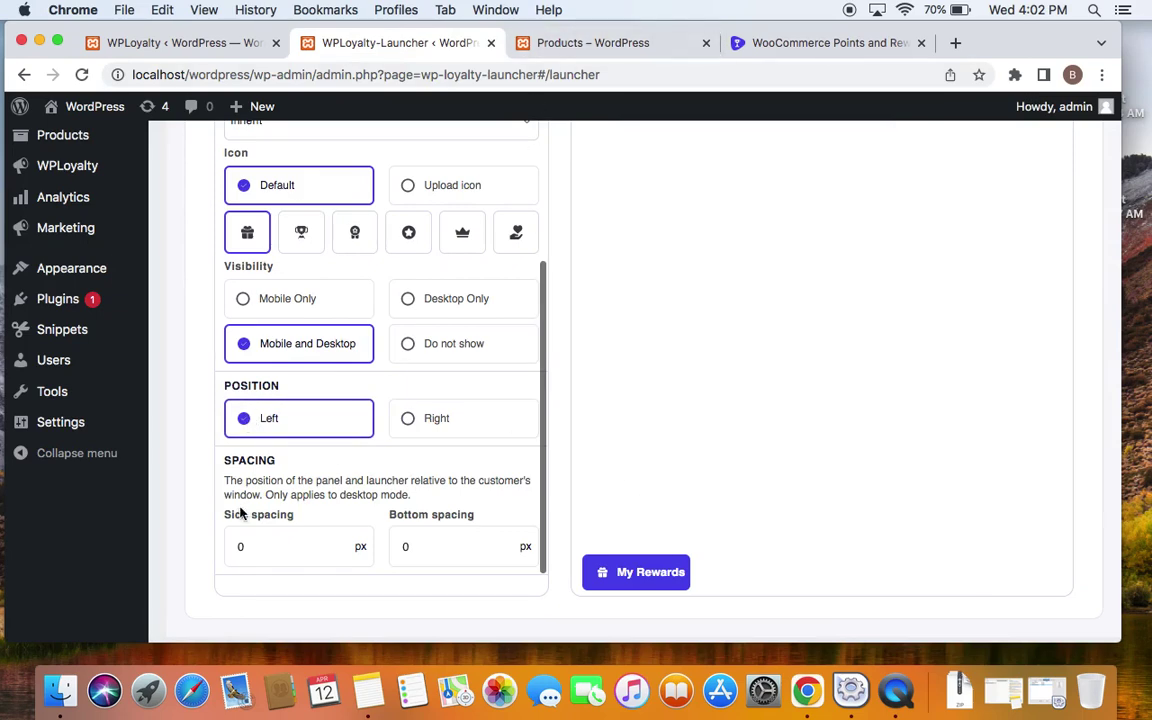
scroll(620, 437, "up", 1)
scroll(620, 437, "up", 5)
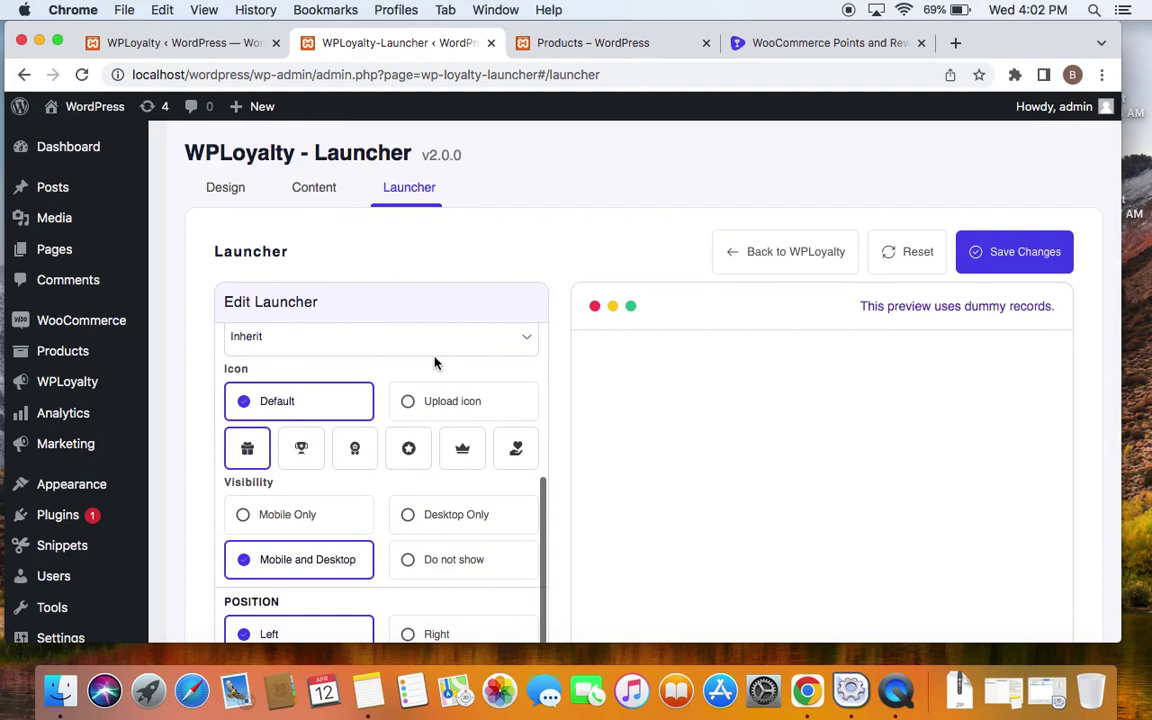
left_click(1040, 263)
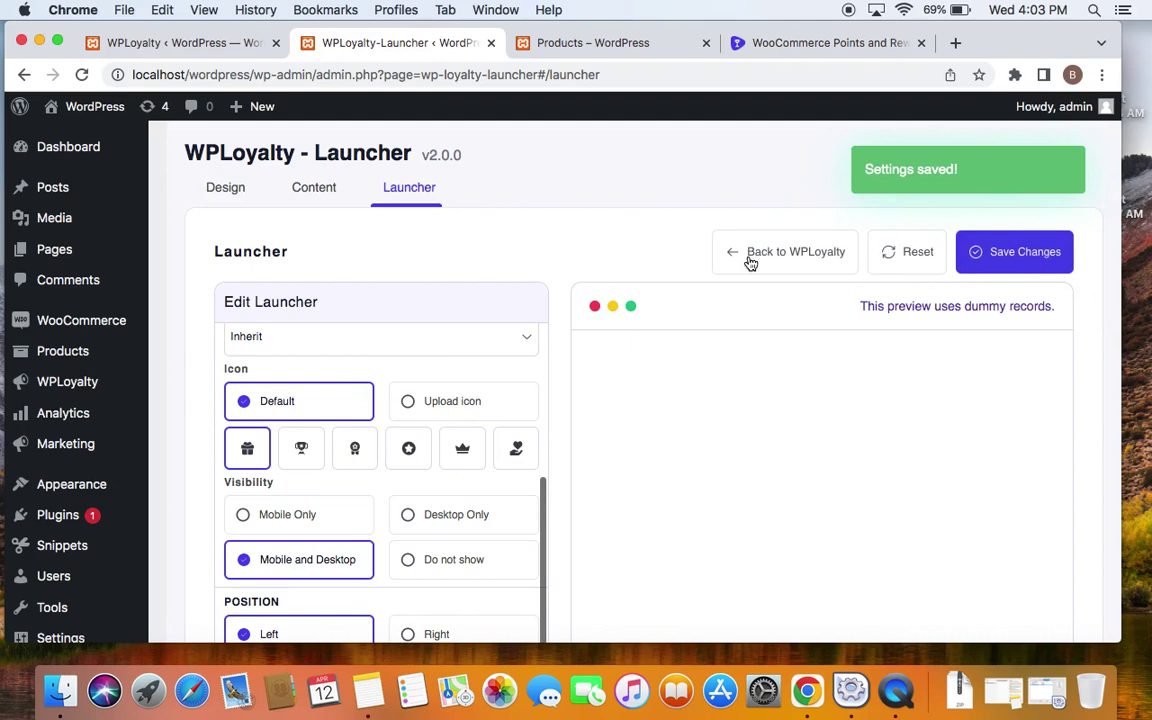
scroll(838, 393, "down", 3)
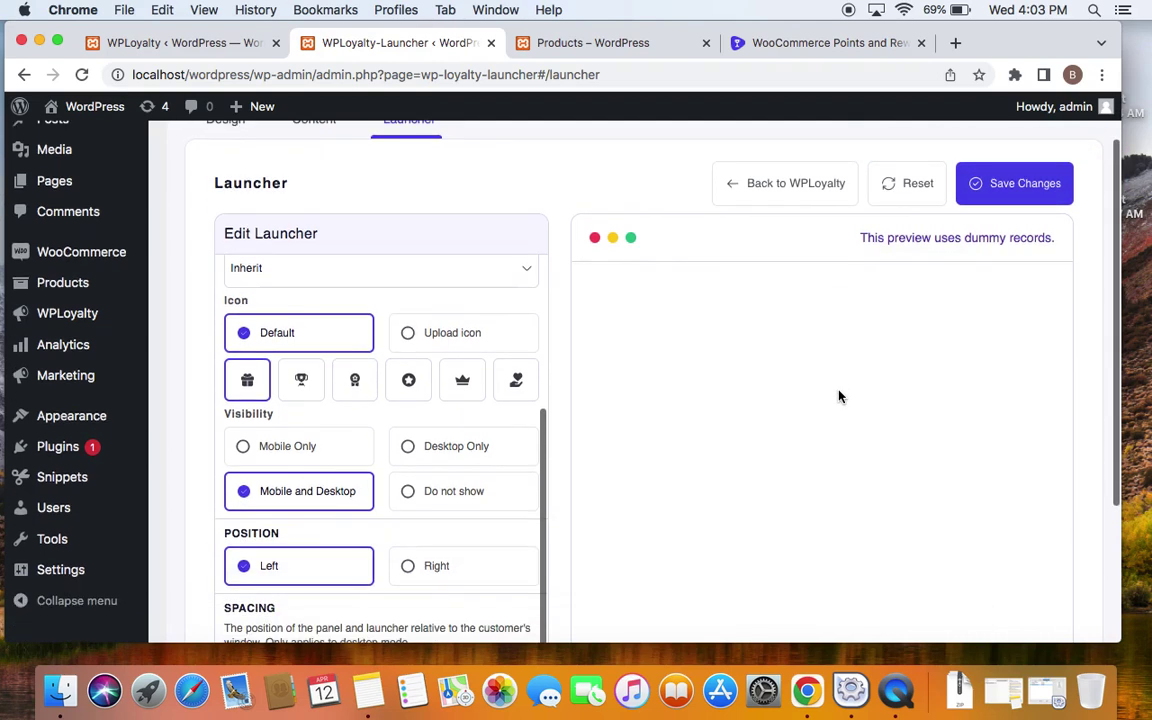
scroll(672, 385, "up", 3)
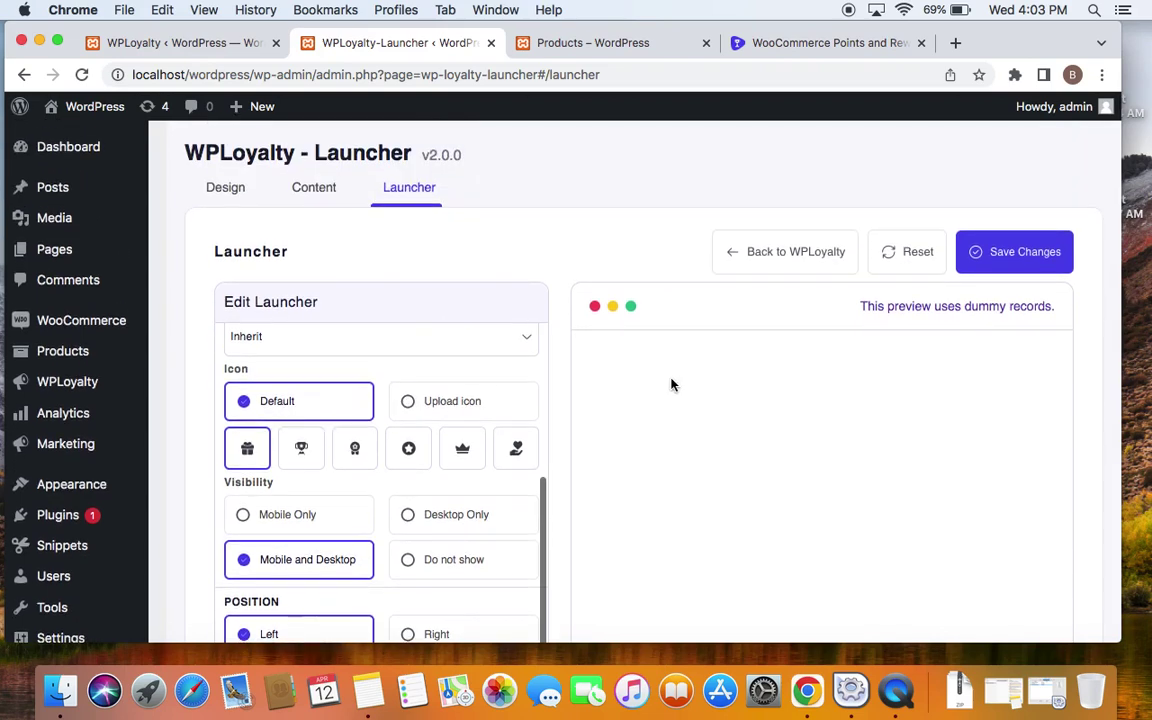
Step: Reload the WooCommerce shop page and scroll down to confirm the My Rewards launcher at bottom left
left_click(596, 48)
right_click(766, 392)
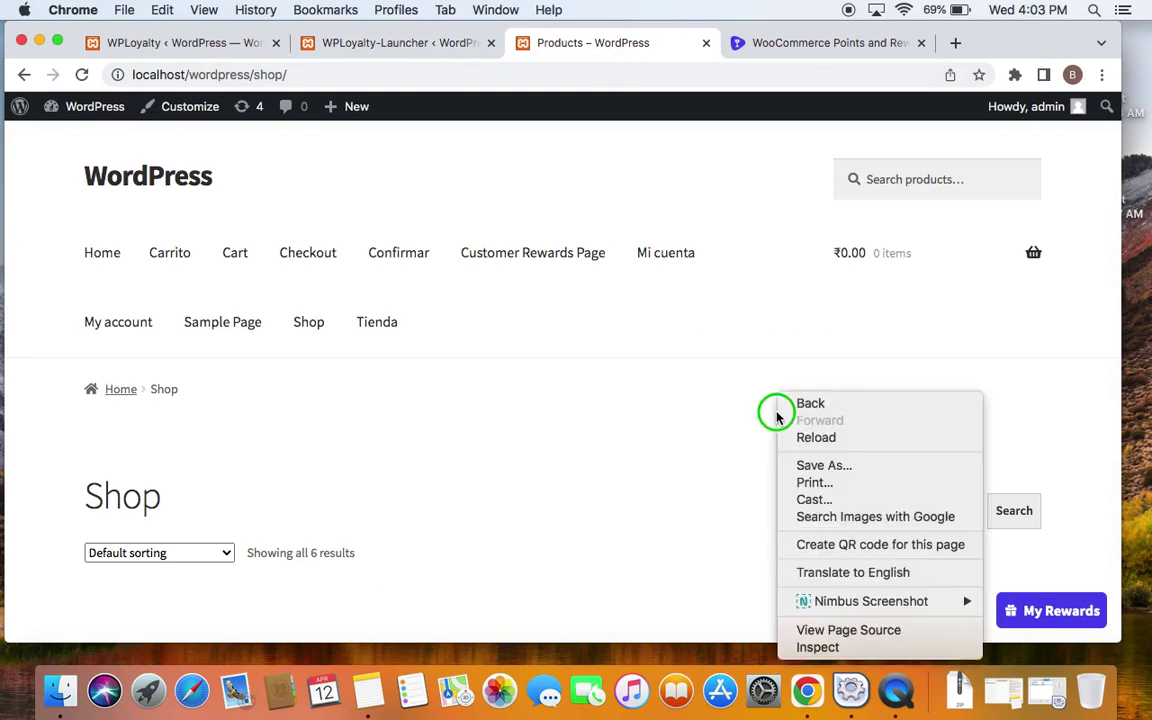
left_click(808, 437)
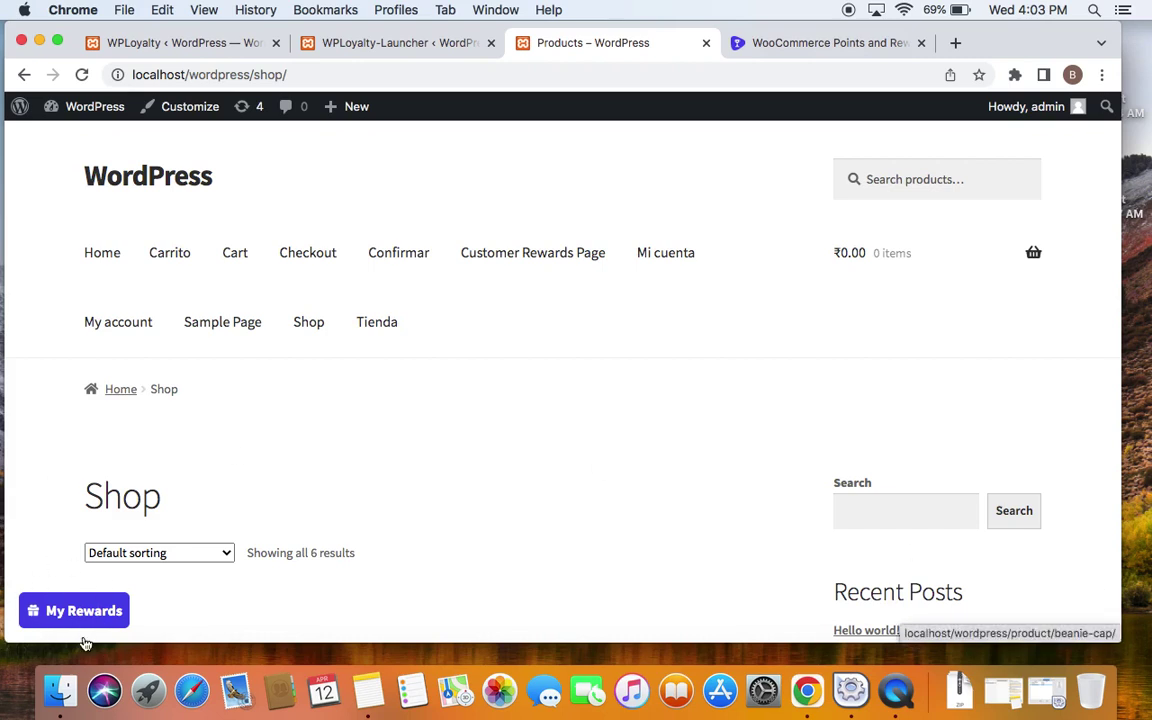
left_click(353, 40)
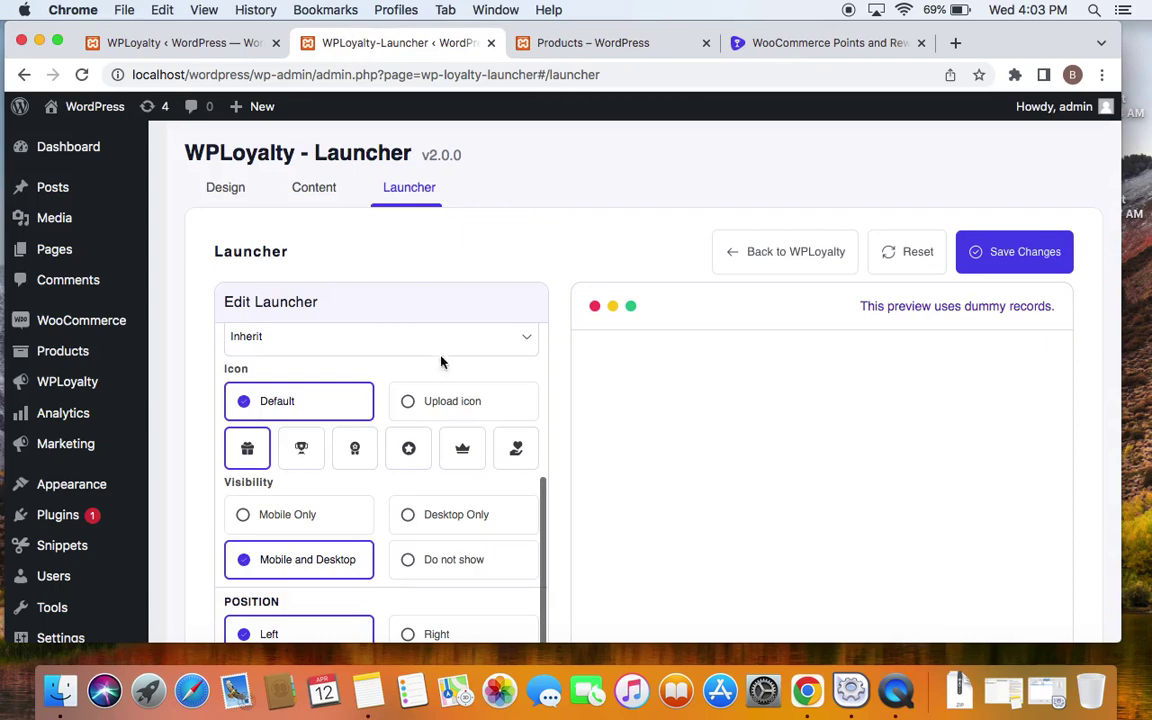
scroll(476, 404, "up", 5)
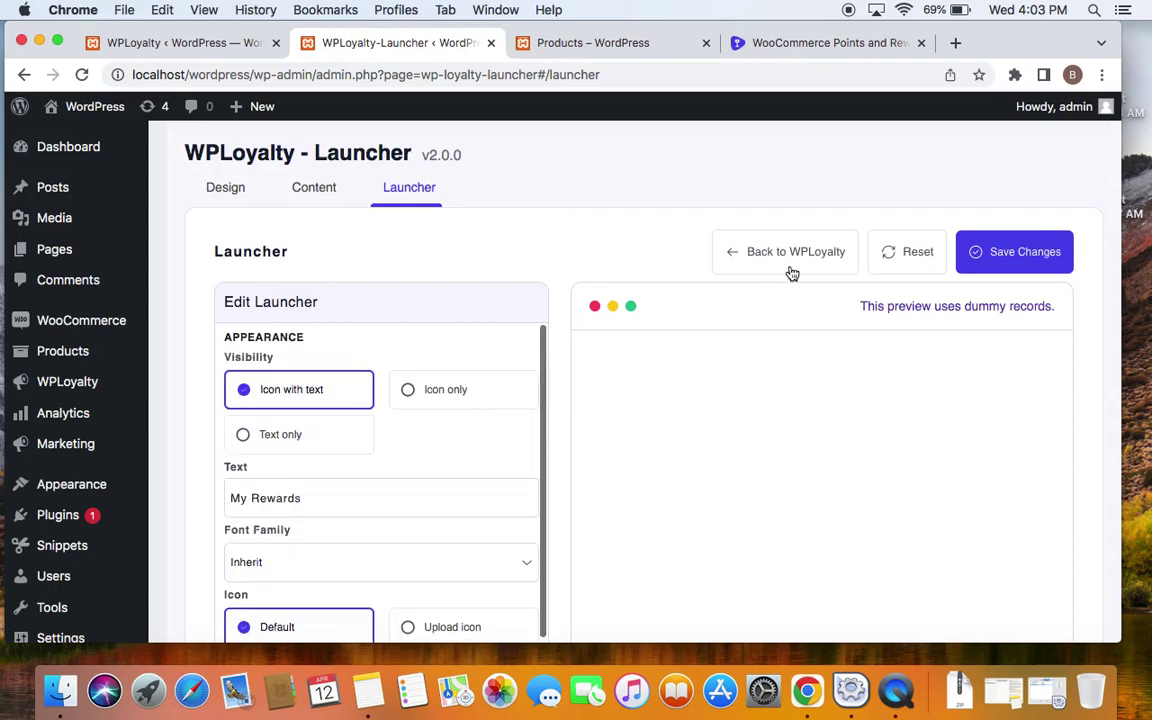
left_click(587, 45)
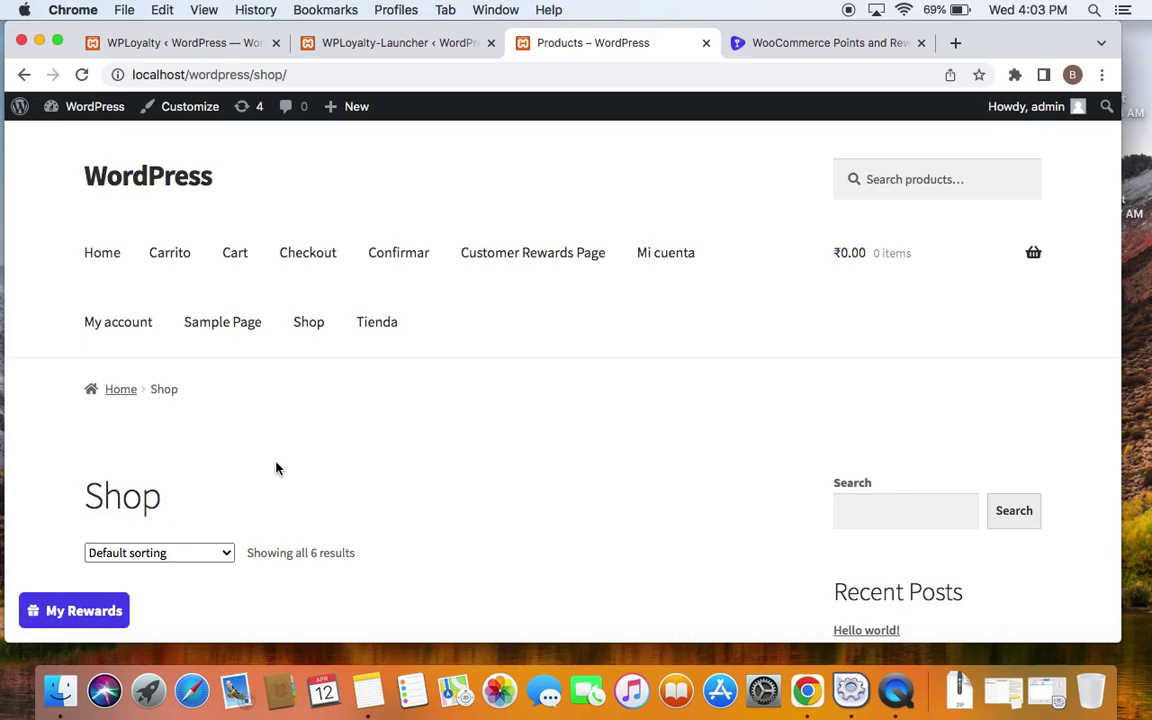
scroll(277, 468, "down", 5)
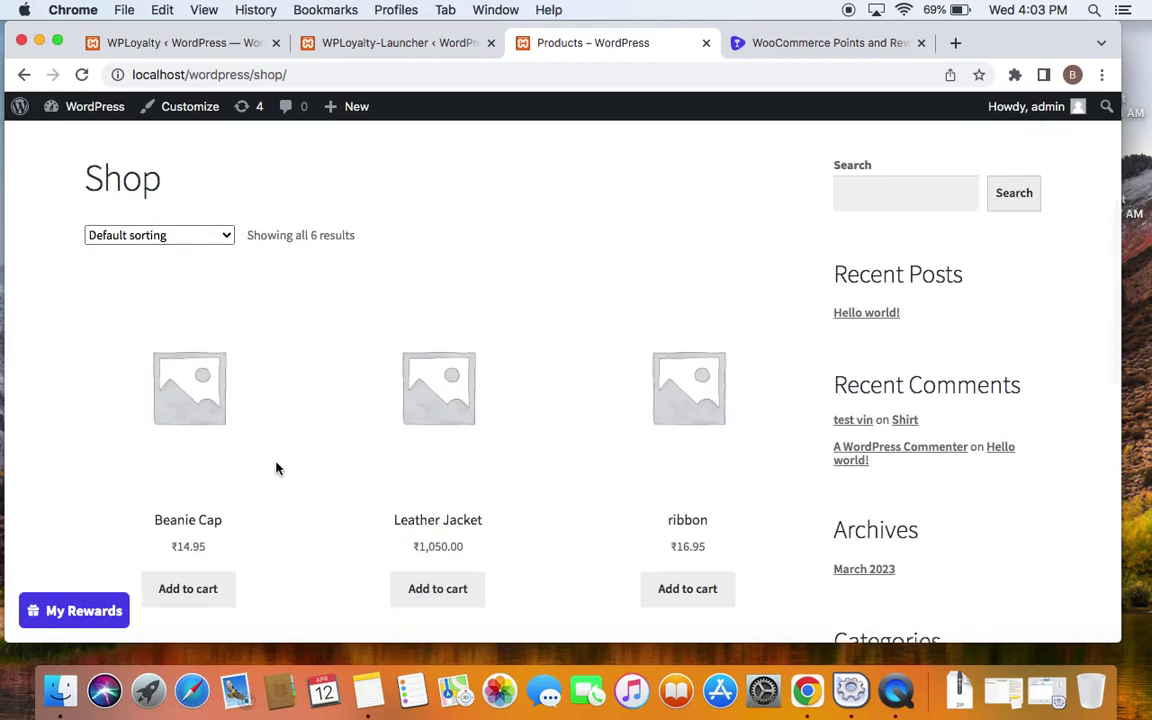